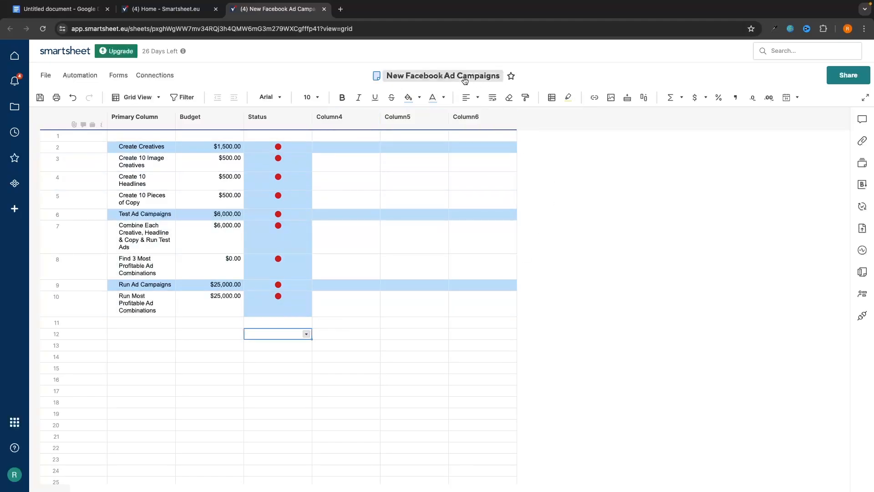
# Rename the sheet's primary column to "Task Name".
pyautogui.click(426, 345)
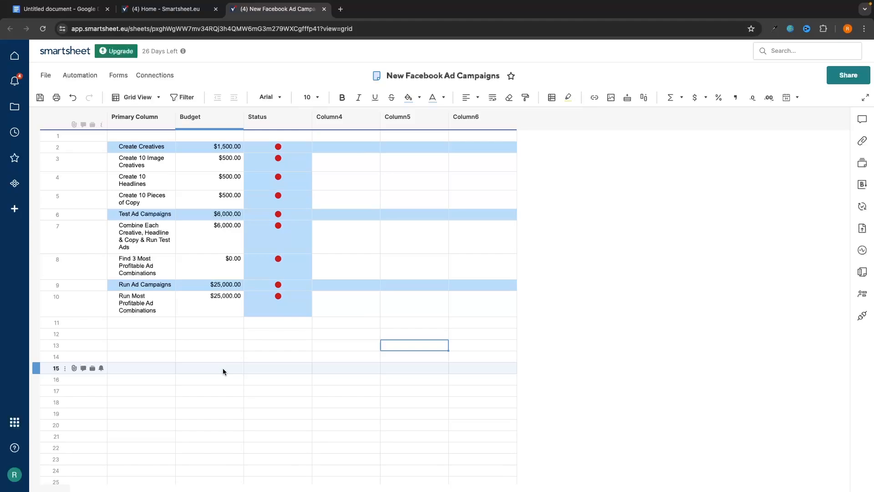
pyautogui.doubleClick(138, 121)
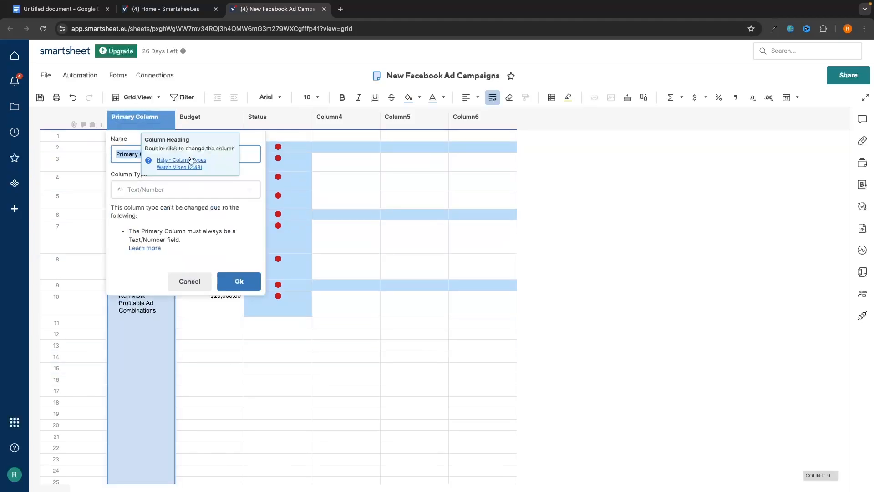
pyautogui.write('Task Name')
pyautogui.press('Return')
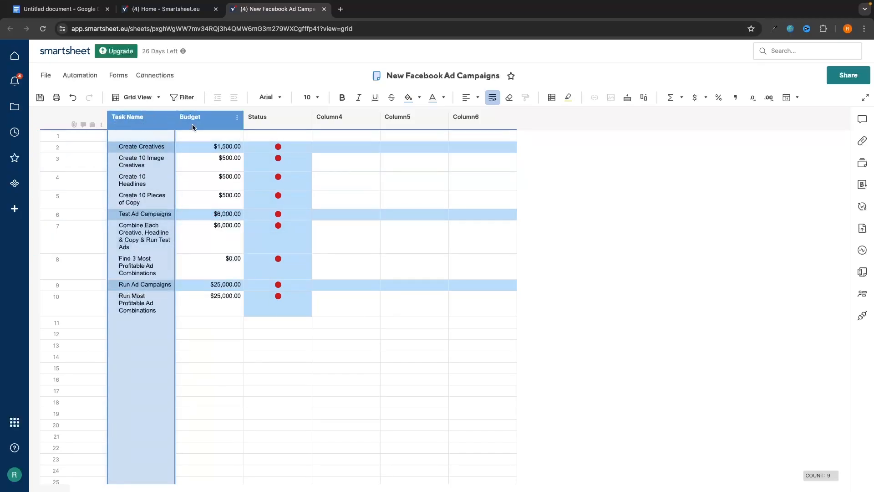
pyautogui.click(276, 364)
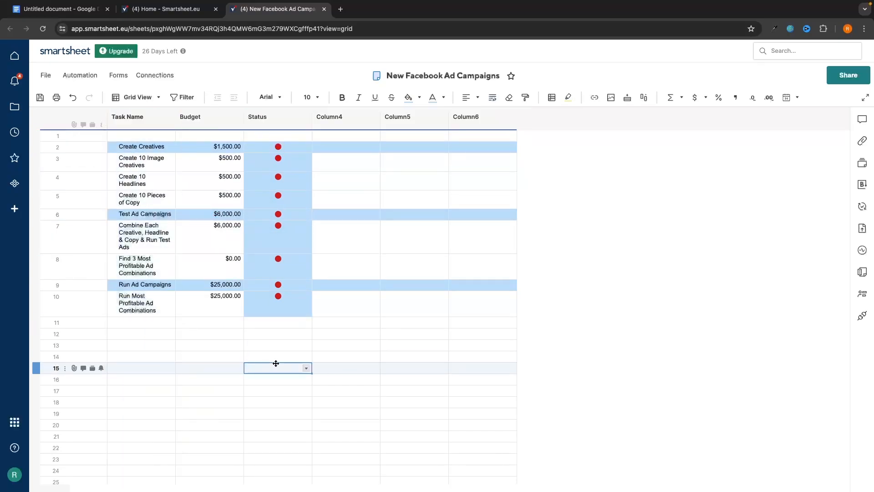
# Try to switch the sheet from grid to Gantt view.
pyautogui.click(122, 100)
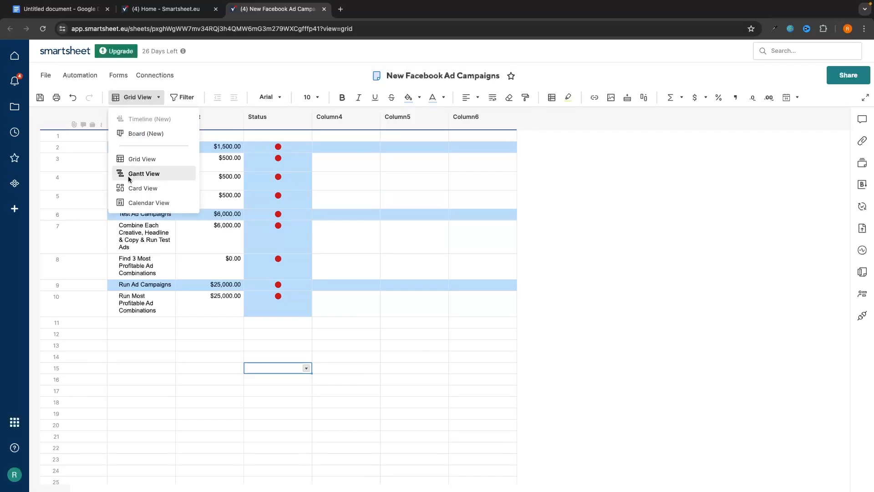
pyautogui.click(148, 177)
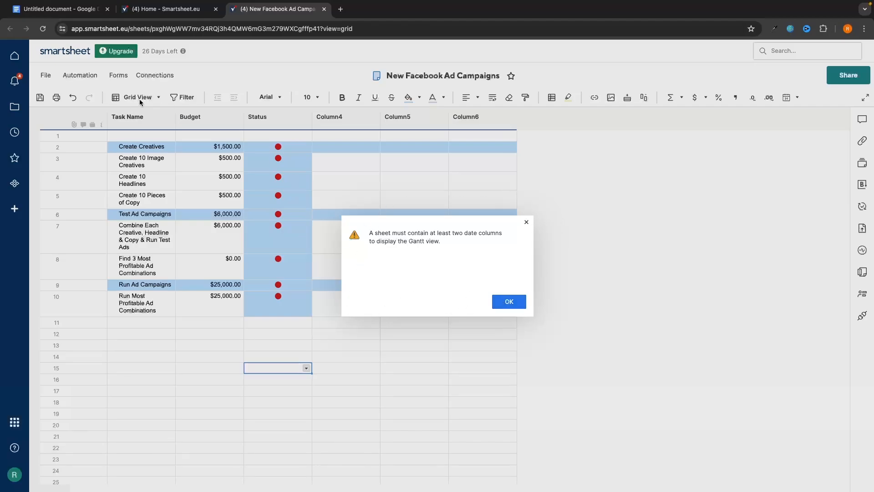
pyautogui.click(499, 299)
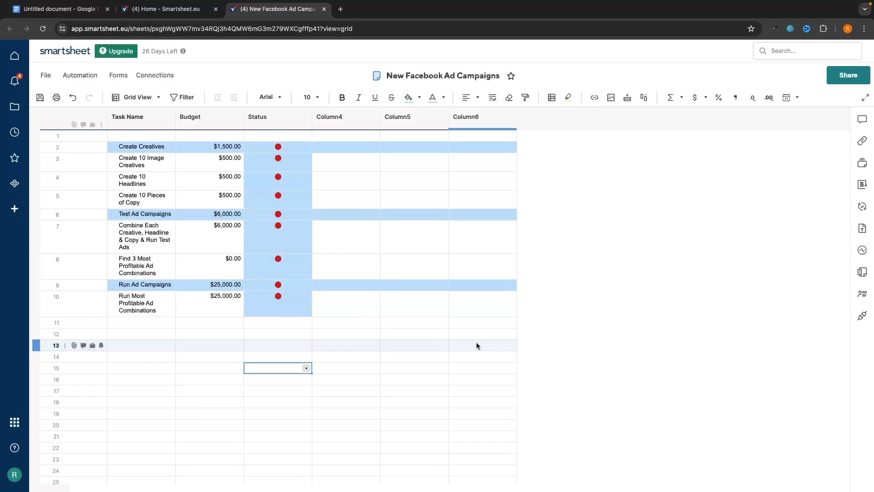
pyautogui.click(331, 357)
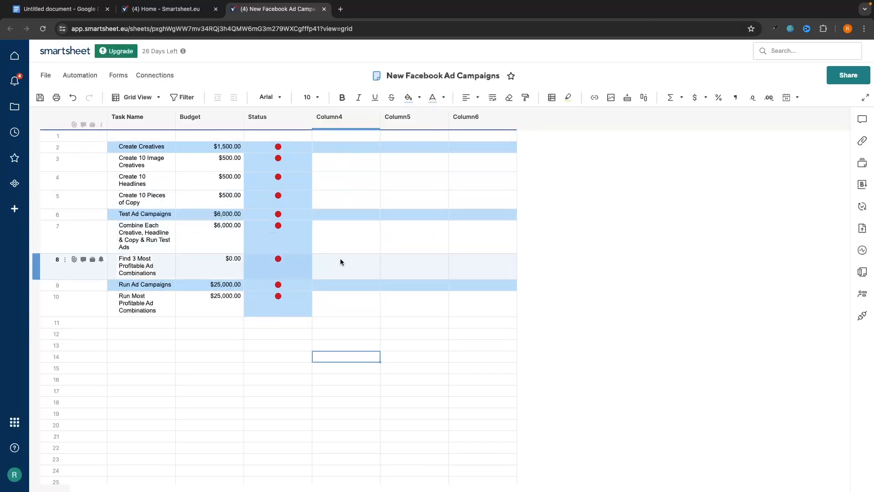
# Rename Column4 to "Start Date" and set its column type to Date.
pyautogui.doubleClick(332, 119)
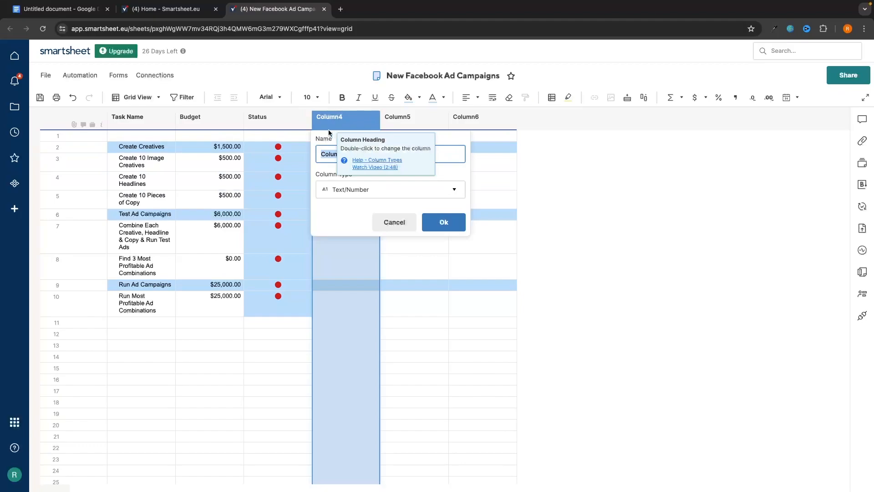
pyautogui.write('Start')
pyautogui.click(379, 190)
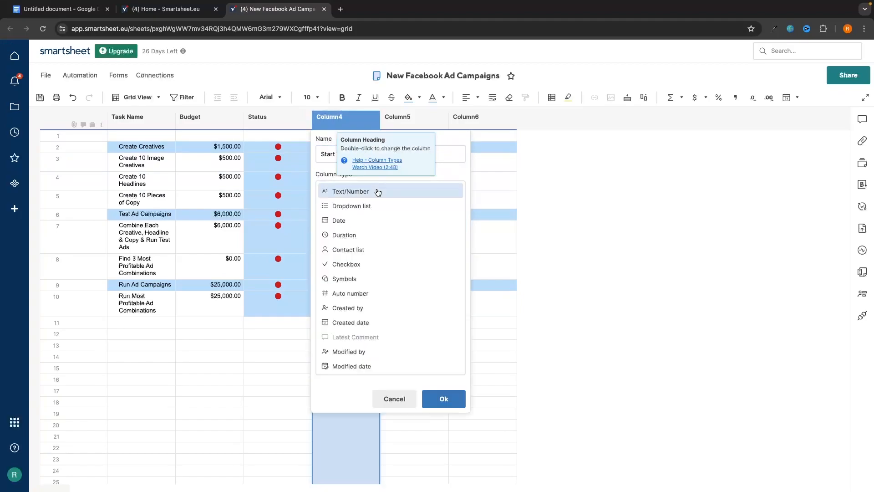
pyautogui.click(353, 221)
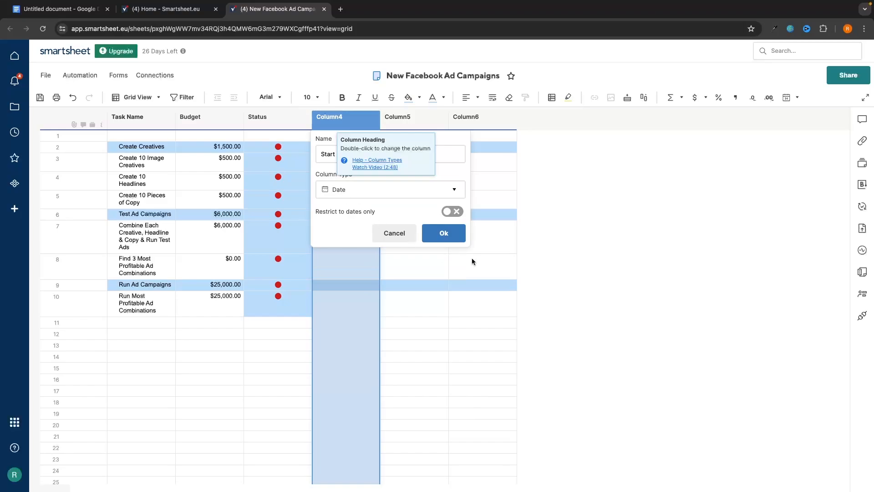
pyautogui.click(443, 260)
# Rename Column5 to "End Date" and set its column type to Date.
pyautogui.click(414, 119)
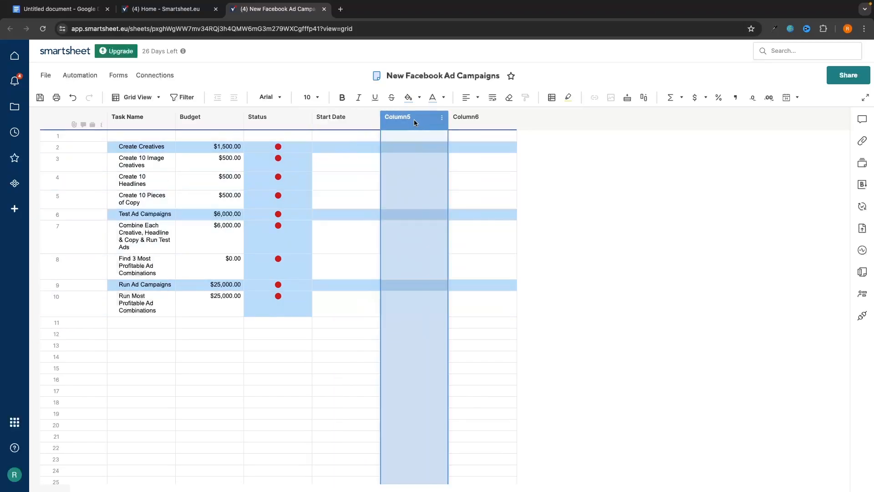
pyautogui.doubleClick(403, 119)
pyautogui.write('End ')
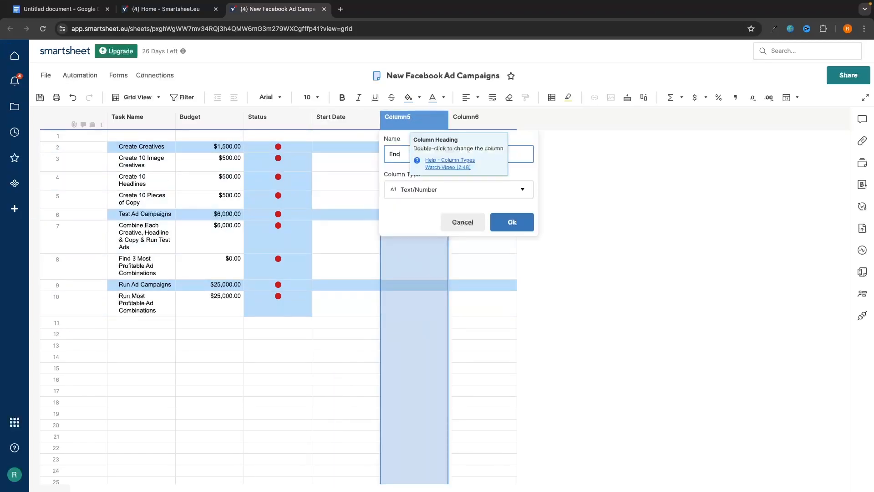
pyautogui.write('Da')
pyautogui.click(408, 195)
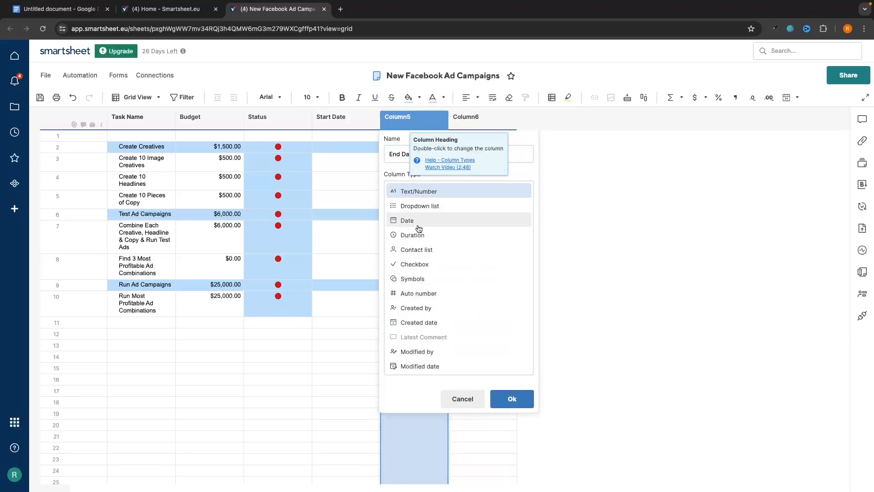
pyautogui.click(419, 227)
pyautogui.click(511, 232)
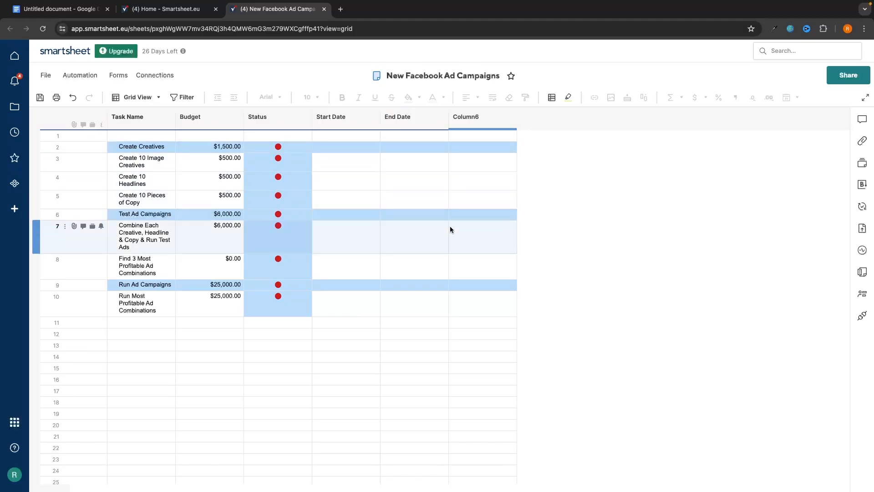
# Switch the sheet to Gantt view and set the start date of the Create Creatives task to 07/26/24.
pyautogui.click(137, 97)
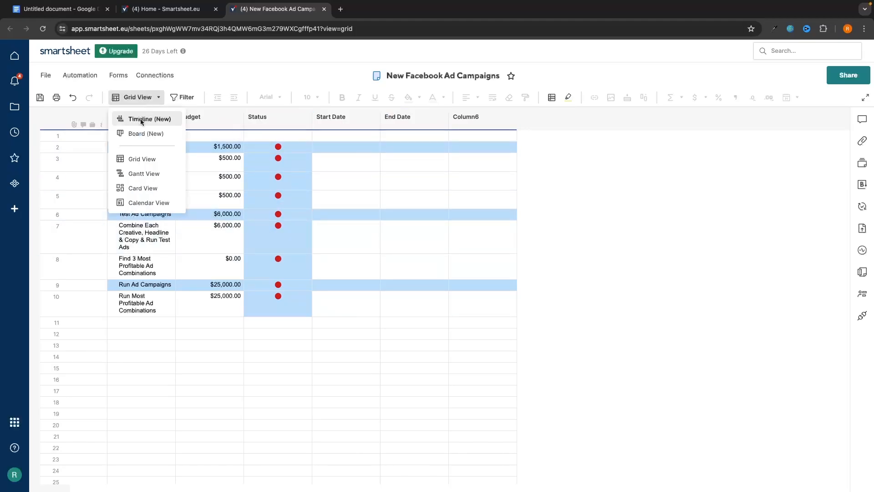
pyautogui.click(145, 173)
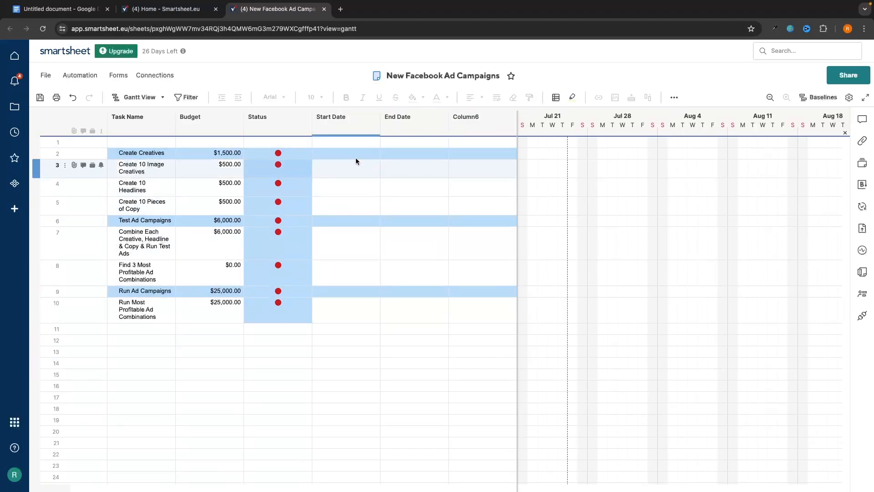
pyautogui.click(371, 154)
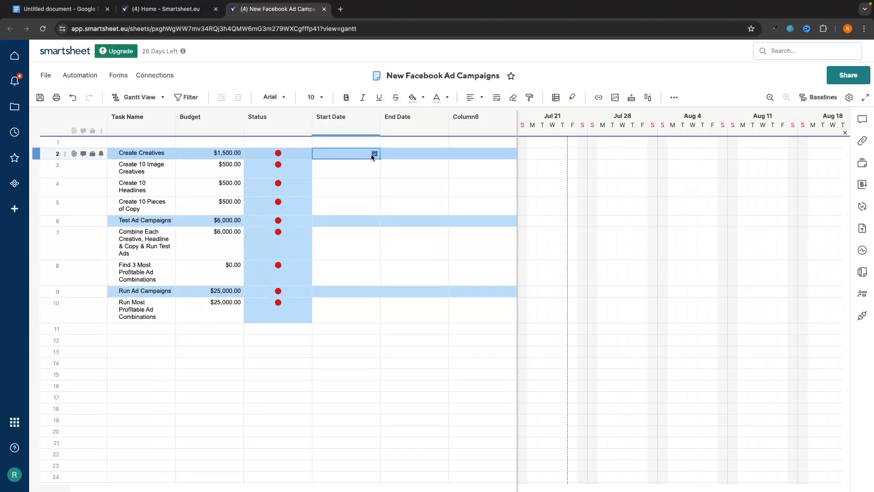
pyautogui.click(375, 154)
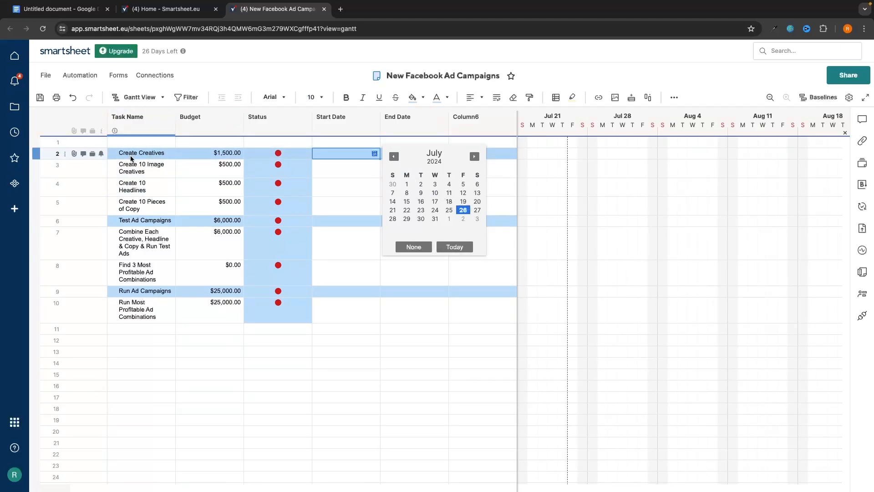
pyautogui.click(463, 211)
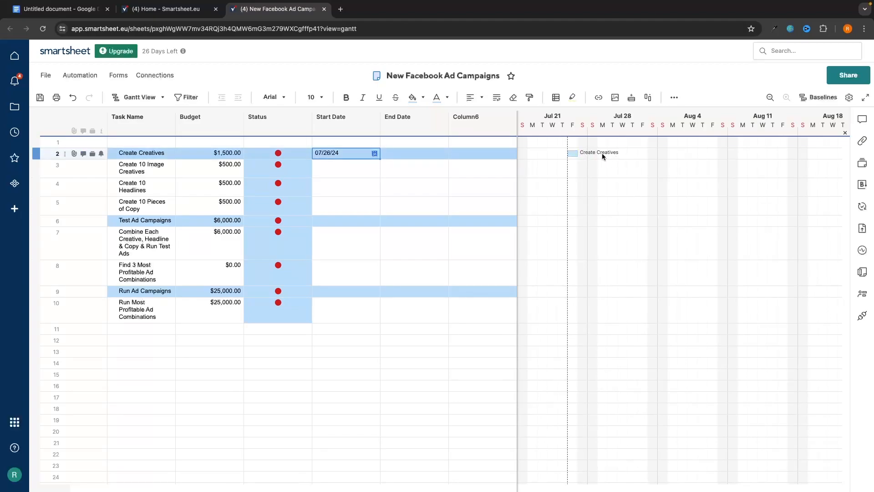
pyautogui.click(155, 168)
pyautogui.moveTo(156, 166); pyautogui.dragTo(158, 204)
pyautogui.click(159, 165)
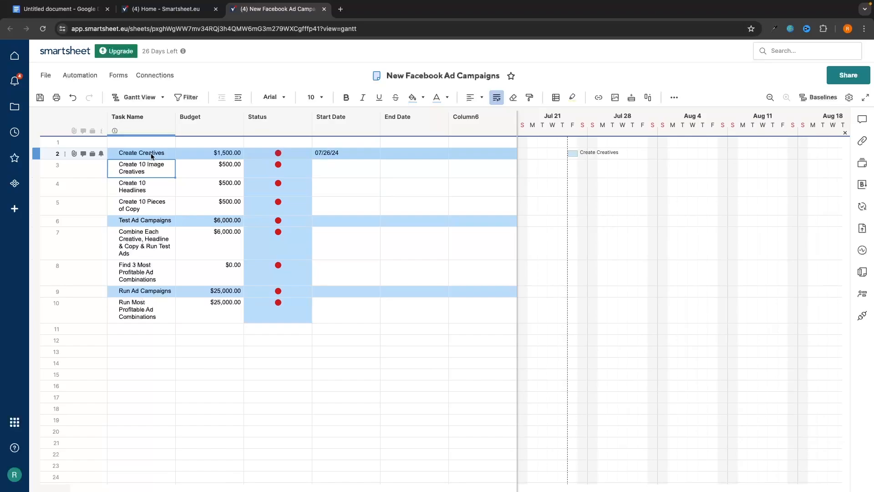
# Set the Create 10 Image Creatives task to start on 07/26/24 and end on 07/31/24.
pyautogui.click(367, 165)
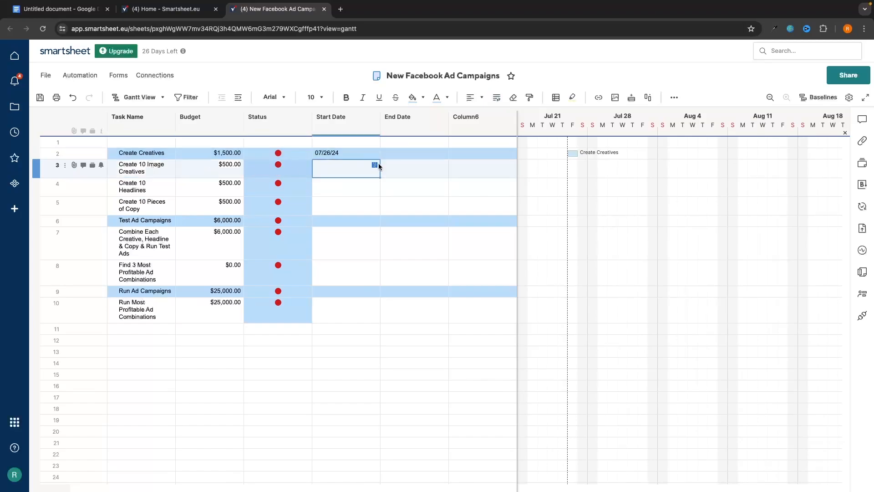
pyautogui.click(375, 165)
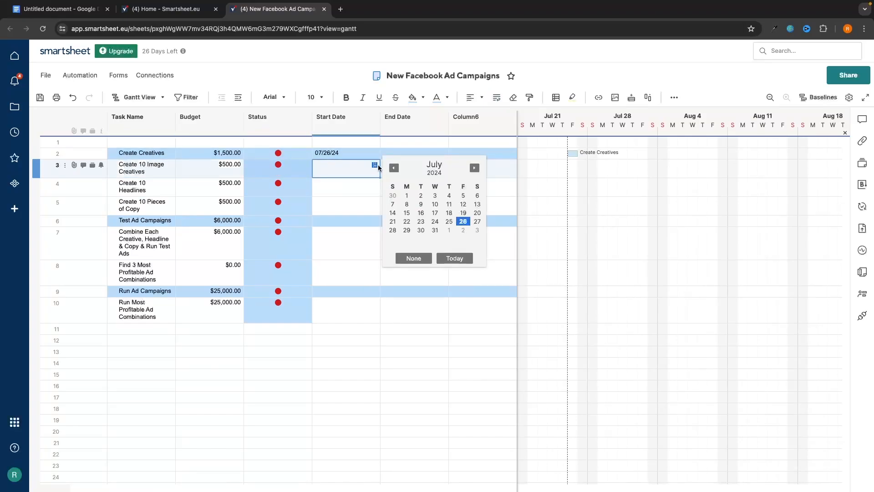
pyautogui.click(463, 227)
pyautogui.click(417, 170)
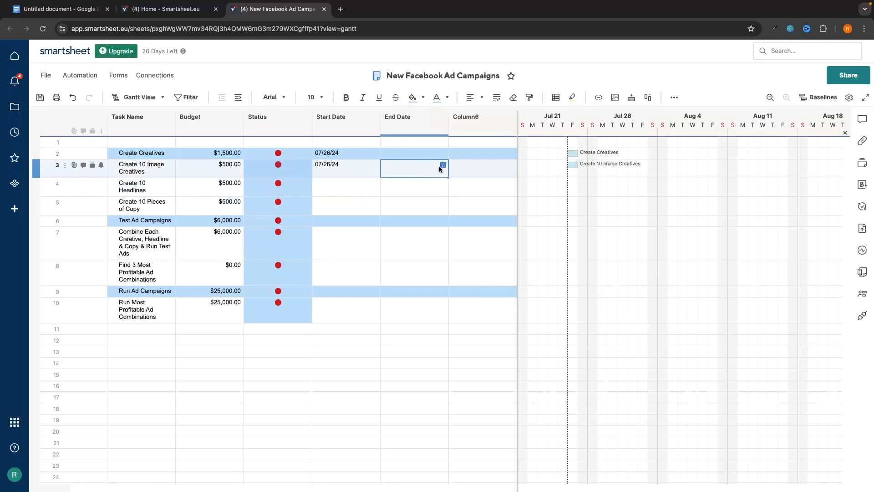
pyautogui.click(442, 164)
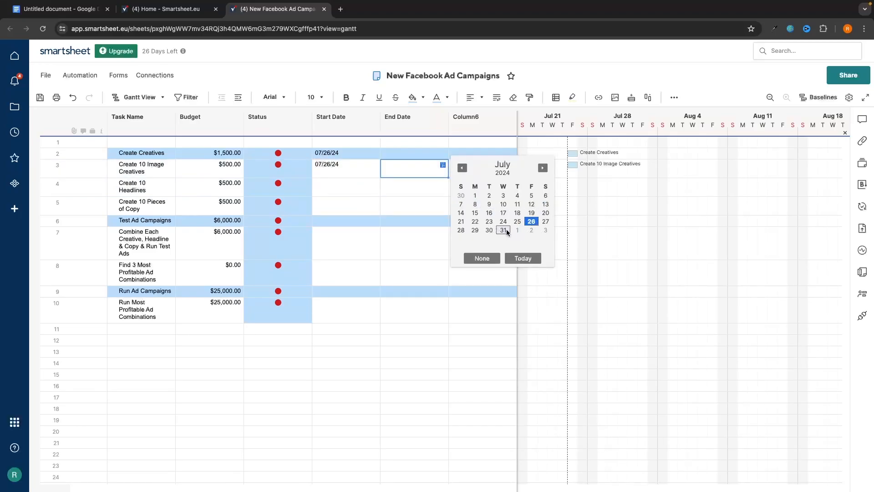
pyautogui.click(503, 230)
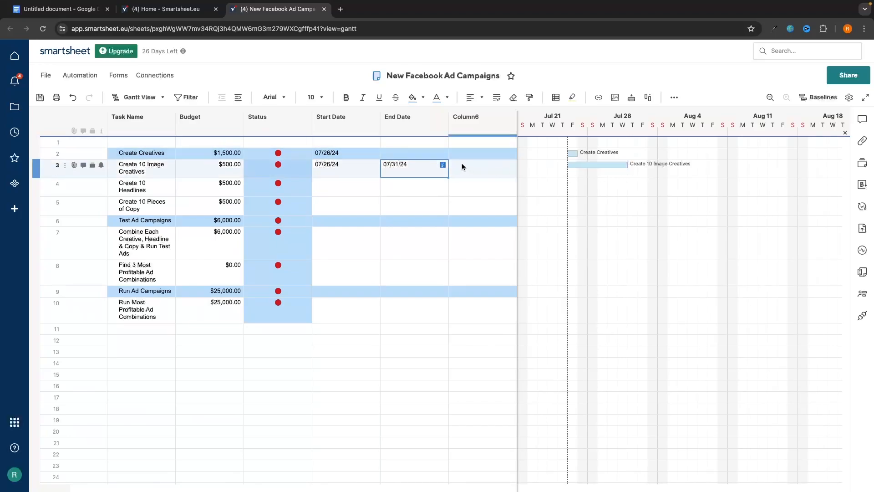
pyautogui.click(442, 165)
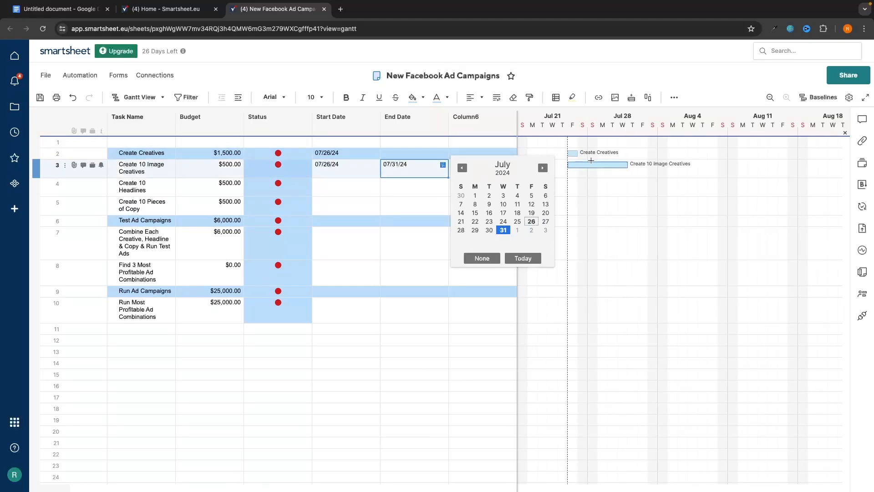
pyautogui.click(454, 142)
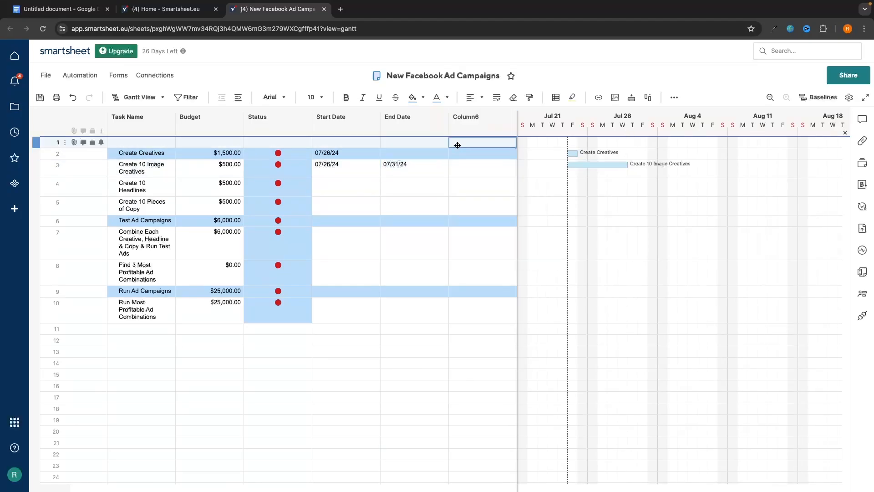
# Set the Create 10 Headlines task to start on 08/01/24 and end on 08/08/24.
pyautogui.click(351, 186)
pyautogui.click(374, 184)
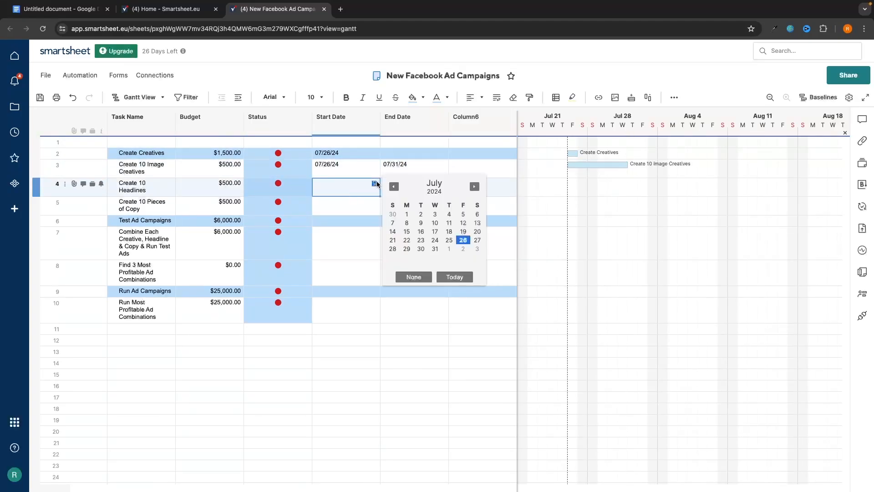
pyautogui.click(474, 186)
pyautogui.click(449, 214)
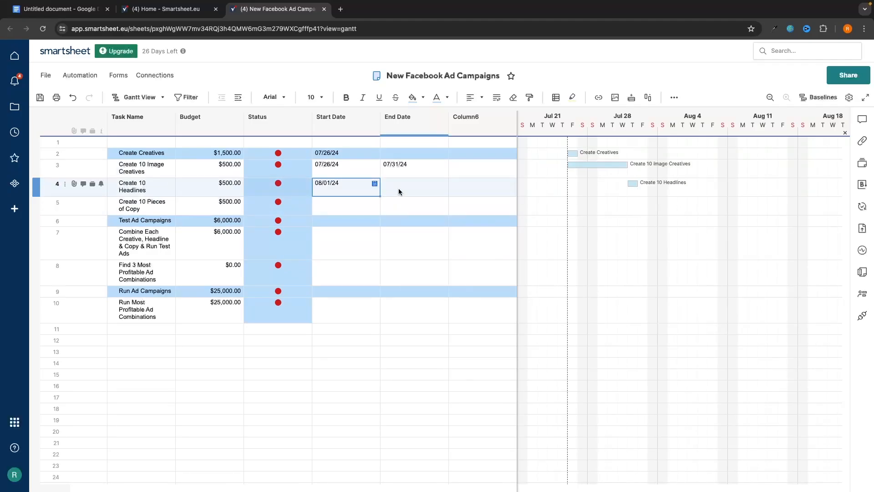
pyautogui.click(398, 188)
pyautogui.click(442, 184)
pyautogui.click(541, 187)
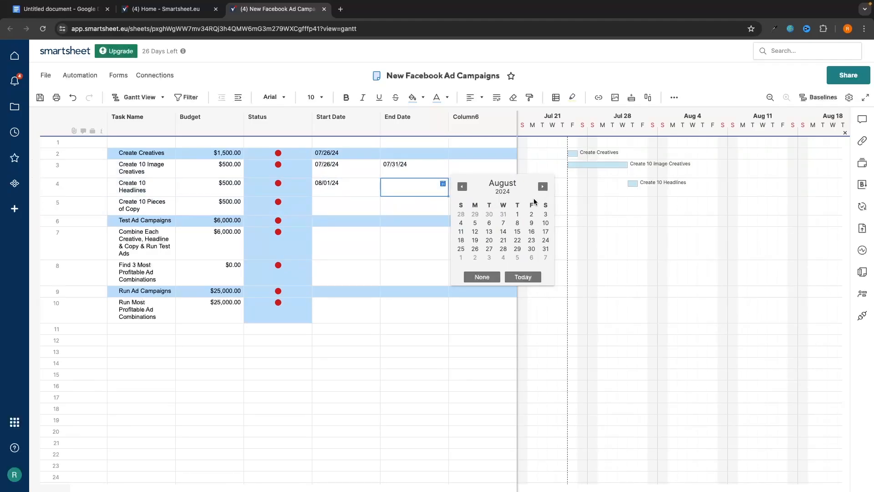
pyautogui.click(517, 223)
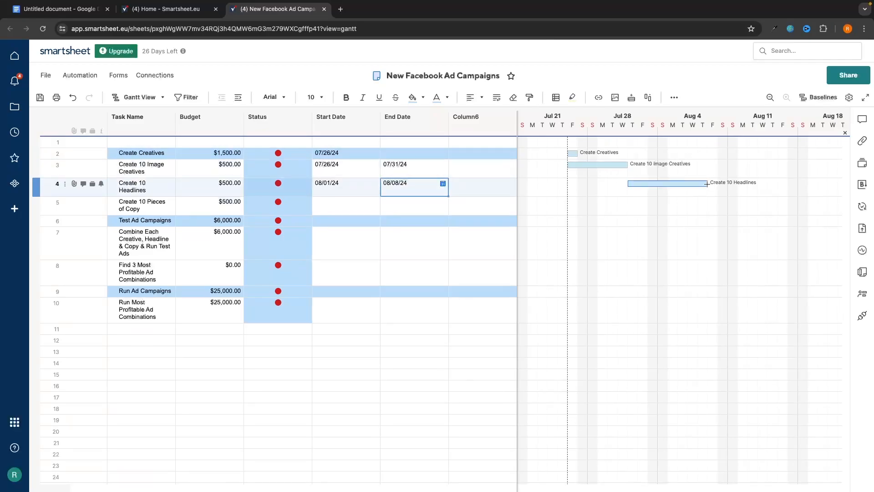
# Set the Create 10 Pieces of Copy task to start on 08/09/24 and end on 08/16/24.
pyautogui.click(356, 209)
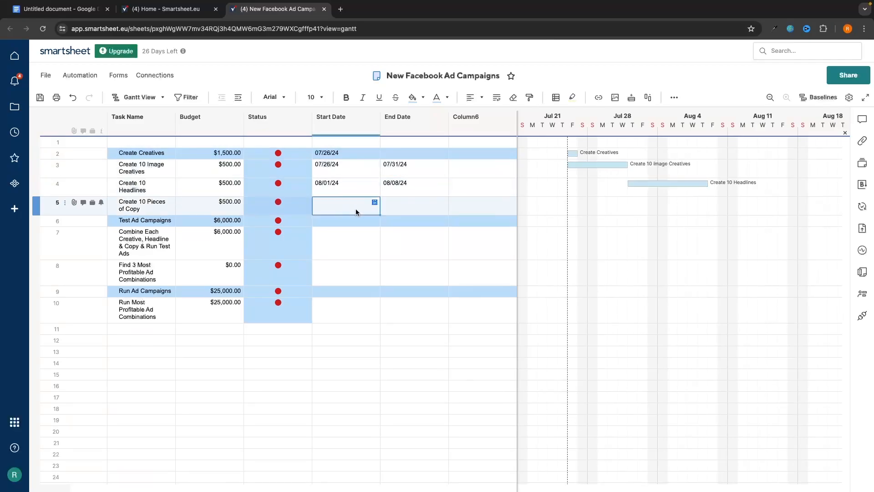
pyautogui.click(374, 202)
pyautogui.click(474, 205)
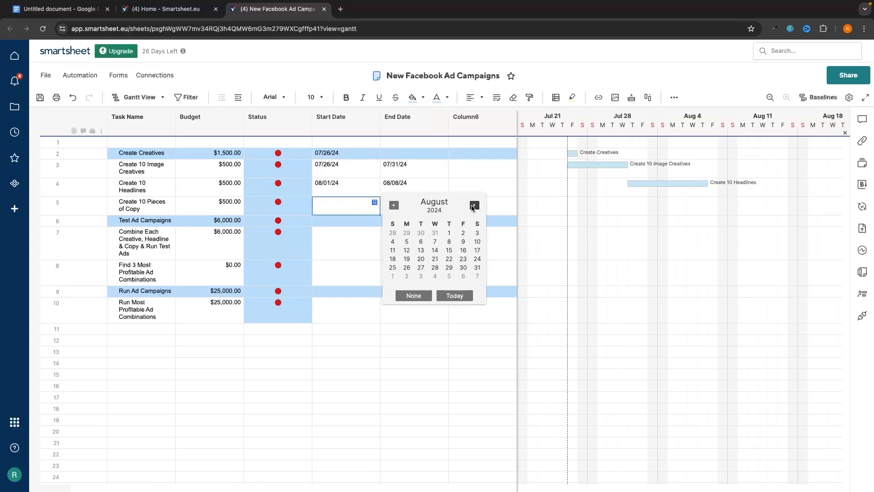
pyautogui.click(463, 241)
pyautogui.click(433, 207)
pyautogui.click(442, 202)
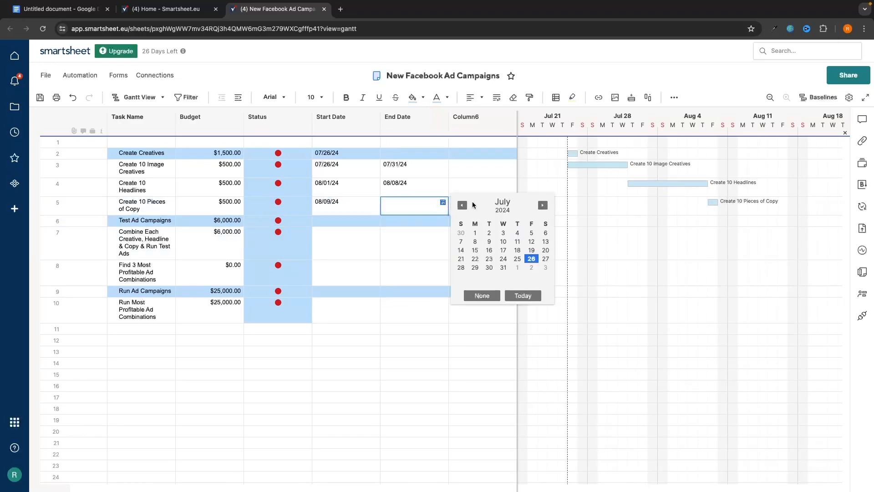
pyautogui.click(542, 205)
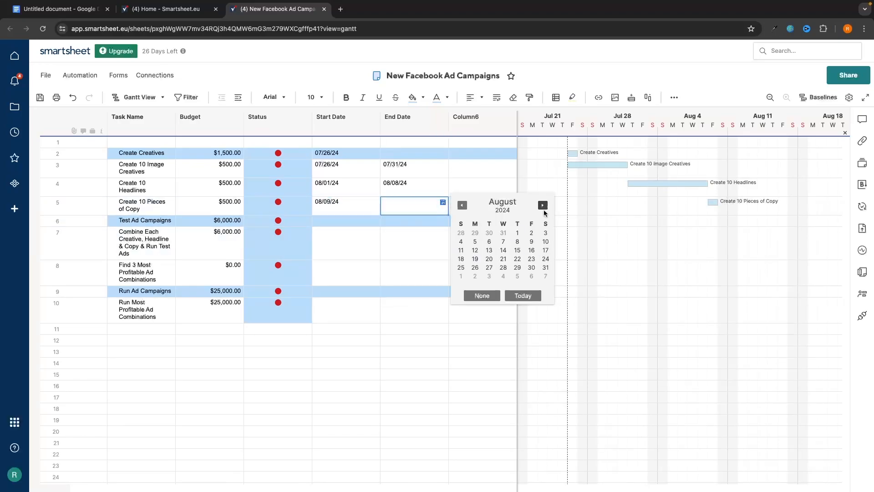
pyautogui.click(531, 250)
pyautogui.hscroll(1, 688, 189)
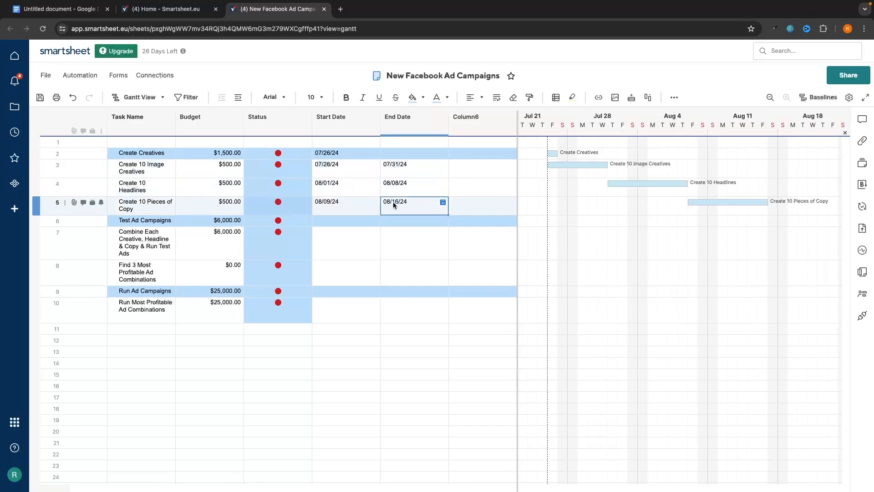
# Set the end date of the Create Creatives task to 08/16/24.
pyautogui.click(417, 154)
pyautogui.click(444, 154)
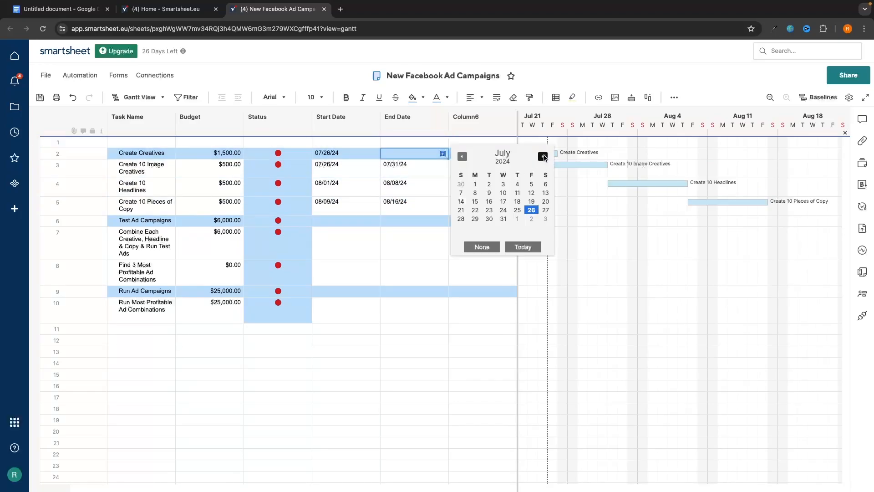
pyautogui.click(543, 157)
pyautogui.click(529, 201)
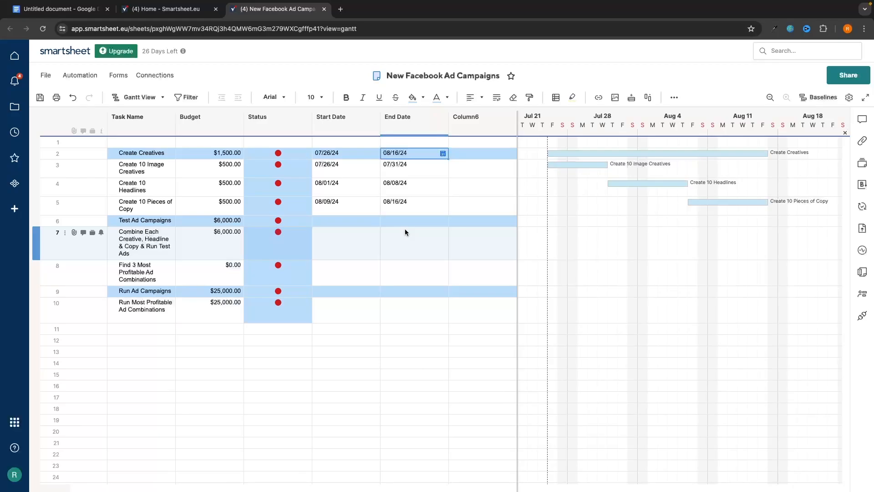
# Enable dependencies in the project settings, adding the Predecessors and Duration columns to the sheet.
pyautogui.click(351, 184)
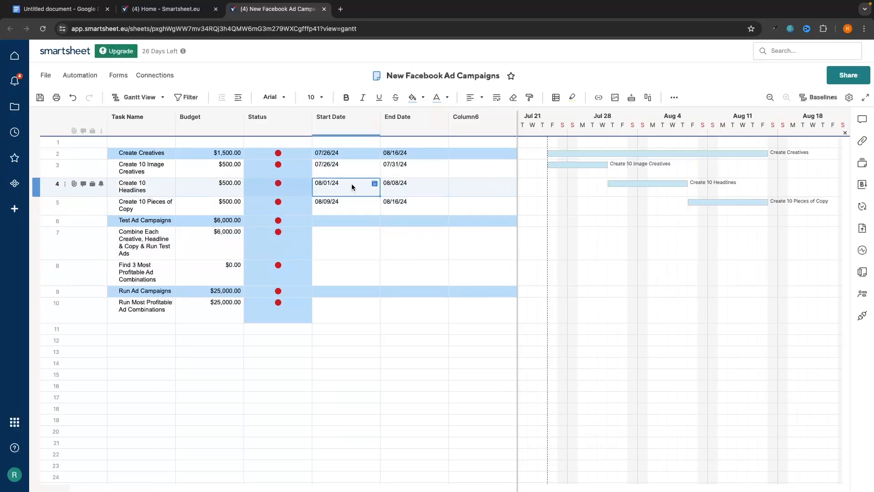
pyautogui.rightClick(350, 127)
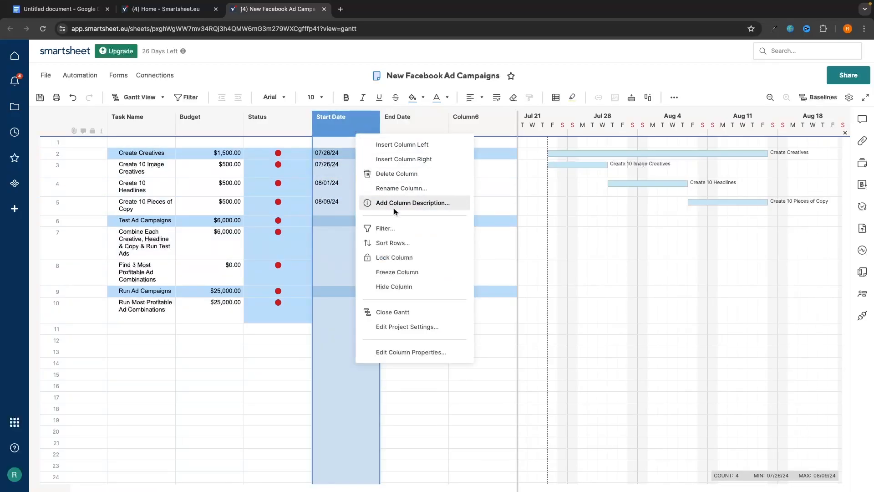
pyautogui.click(383, 327)
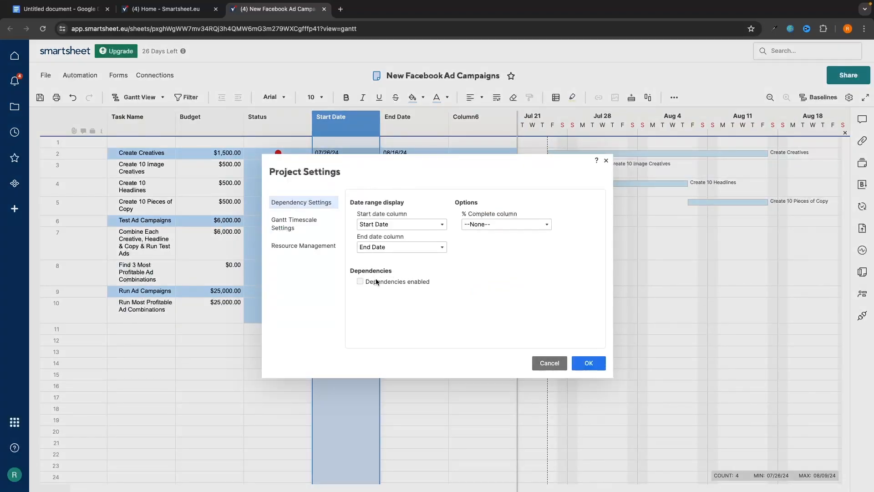
pyautogui.click(423, 282)
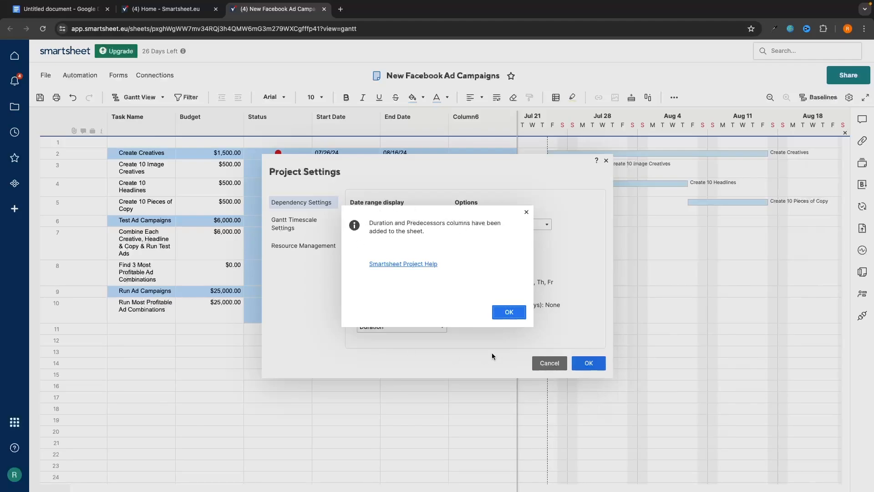
pyautogui.click(504, 313)
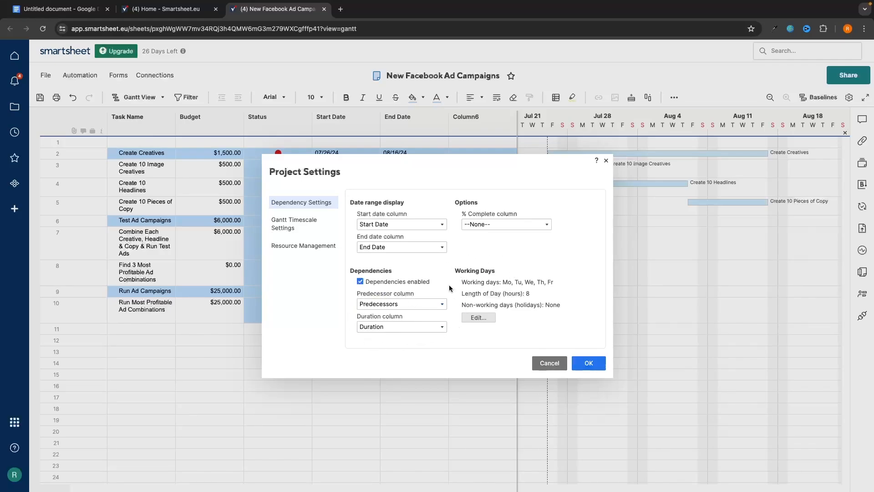
# Add 12/25/24 as a non-working day in the project's working days settings.
pyautogui.click(477, 317)
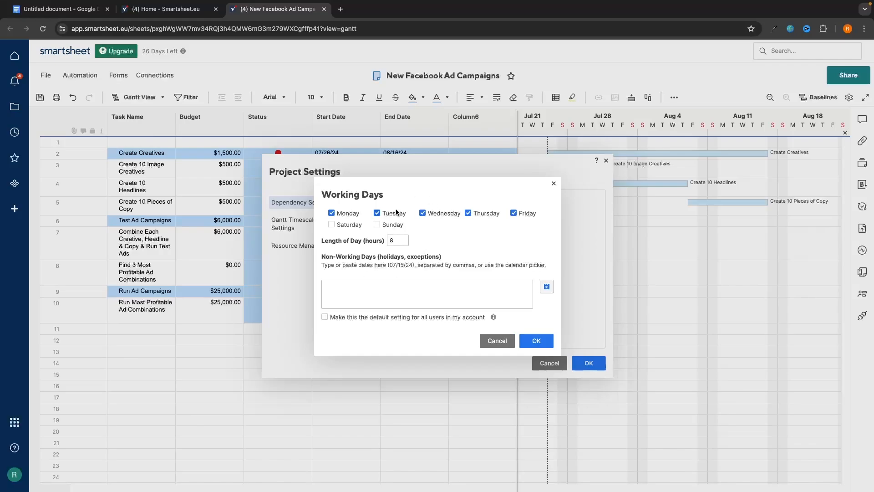
pyautogui.click(350, 226)
pyautogui.click(433, 241)
pyautogui.click(546, 286)
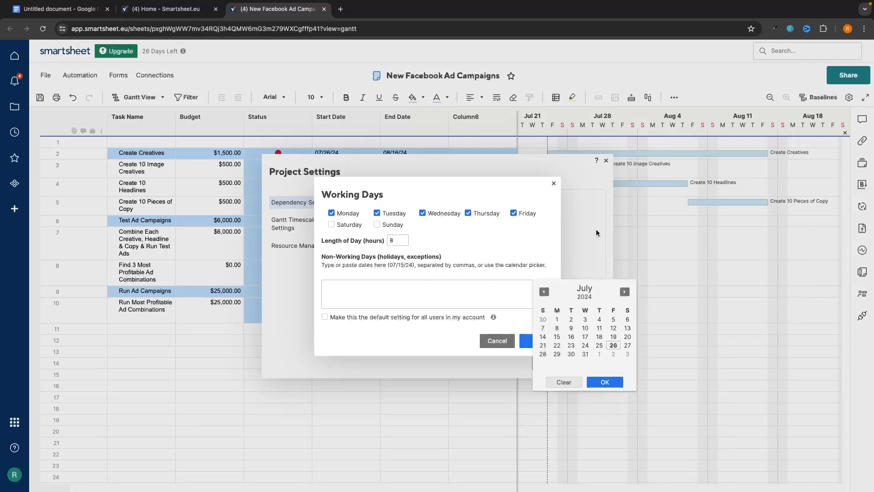
pyautogui.click(625, 292)
pyautogui.click(624, 292)
pyautogui.click(624, 292)
pyautogui.click(624, 292)
pyautogui.click(625, 292)
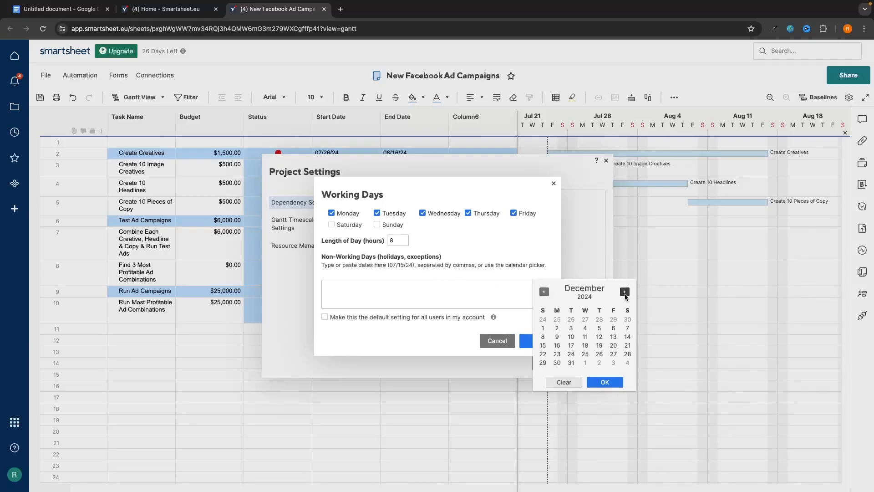
pyautogui.click(585, 354)
# Add 11/01/24 as a second non-working day and apply the project settings.
pyautogui.click(423, 294)
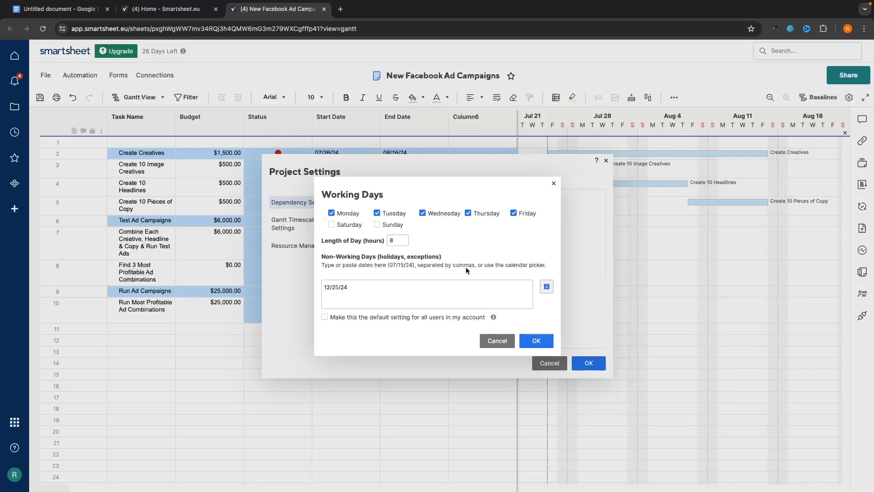
pyautogui.write(',')
pyautogui.click(546, 288)
pyautogui.click(625, 292)
pyautogui.click(625, 291)
pyautogui.click(624, 291)
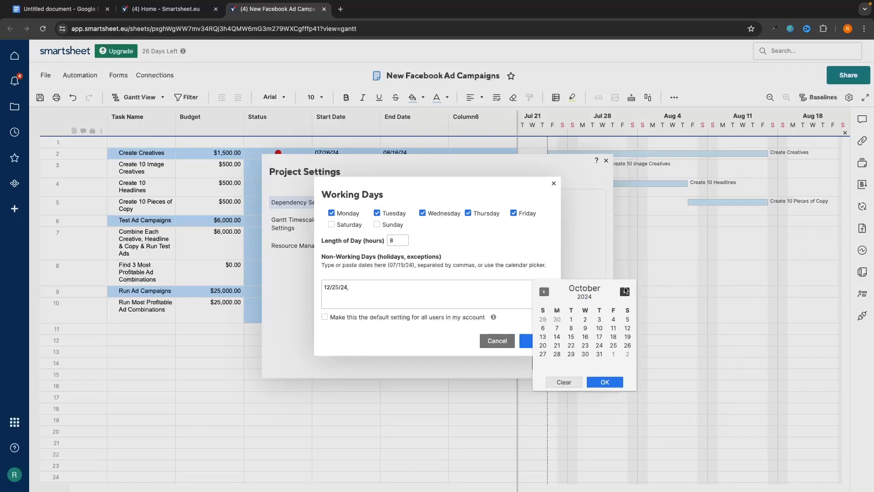
pyautogui.click(624, 291)
pyautogui.click(613, 319)
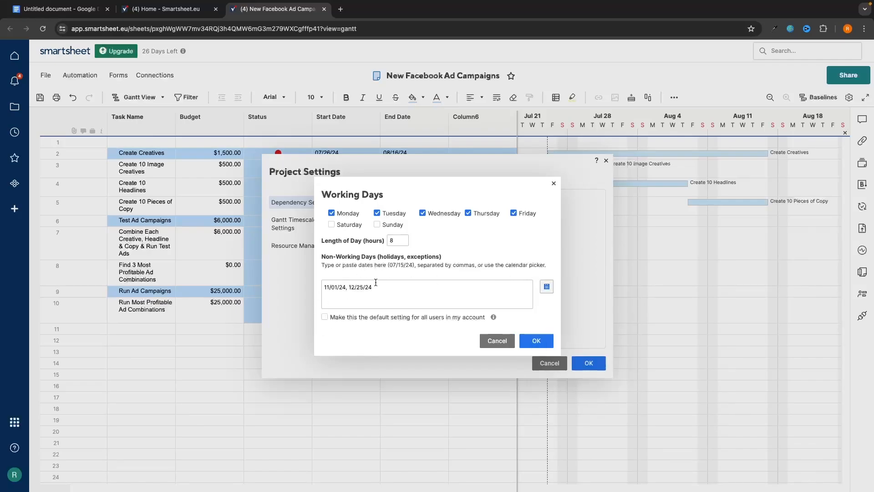
pyautogui.click(534, 341)
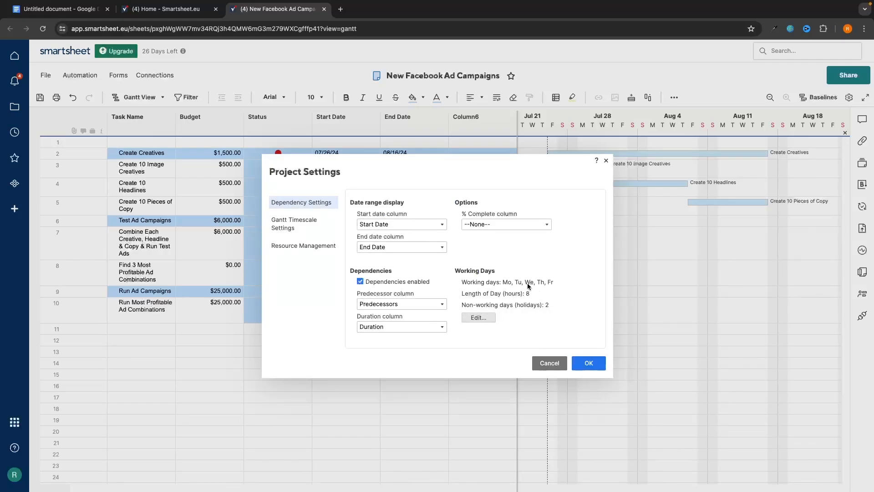
pyautogui.click(588, 363)
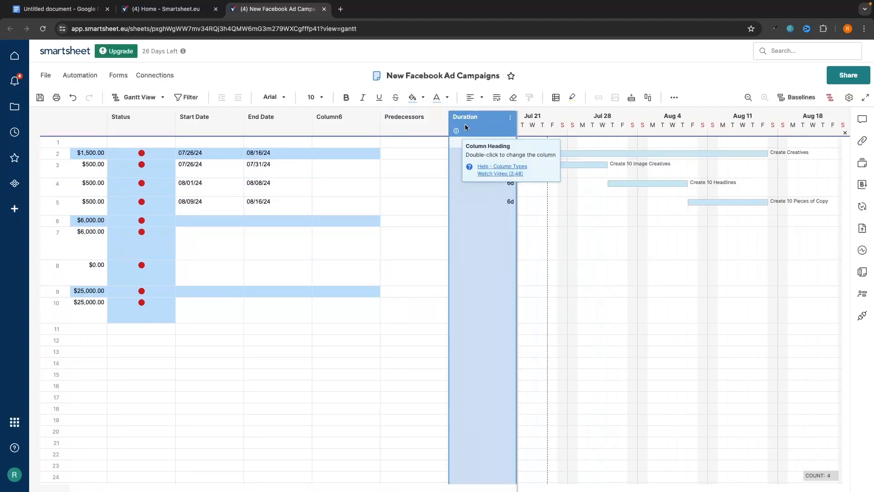
# Delete the empty Column6 from the sheet.
pyautogui.click(350, 124)
pyautogui.rightClick(350, 124)
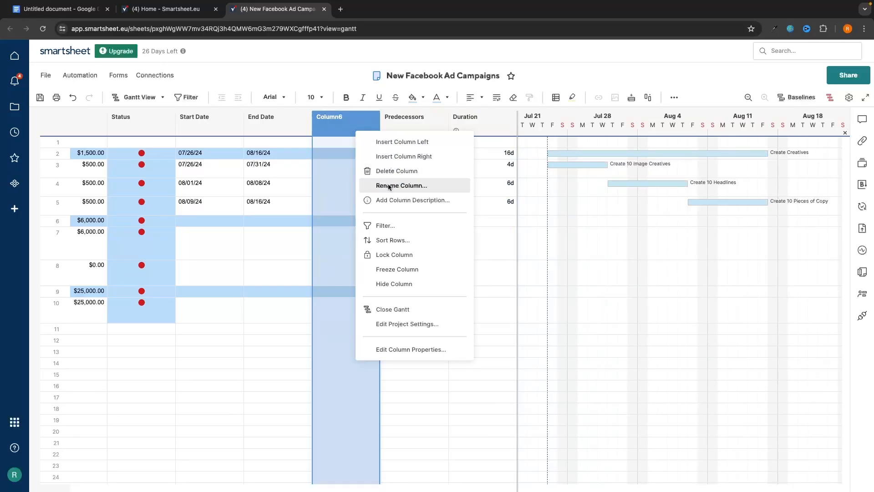
pyautogui.click(395, 172)
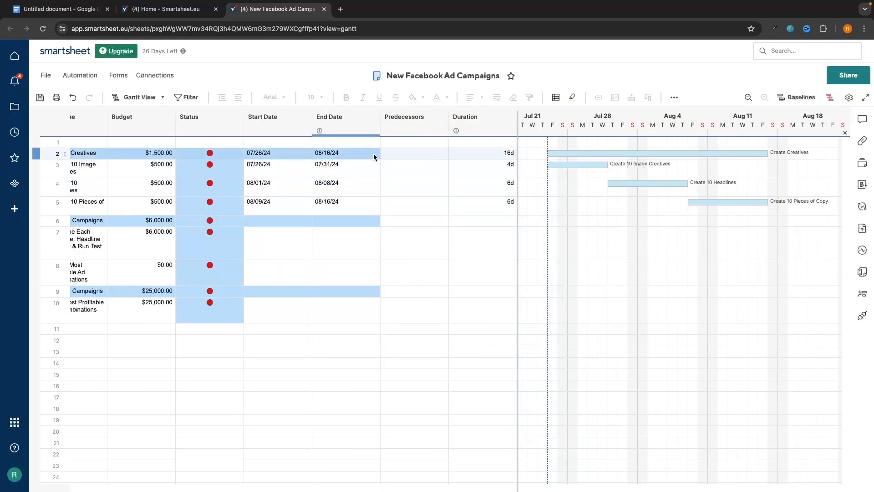
# Extend the light blue fill of the Create Creatives, Test Ad Campaigns and Run Ad Campaigns rows across the Predecessors and Duration columns.
pyautogui.moveTo(373, 154); pyautogui.dragTo(503, 154)
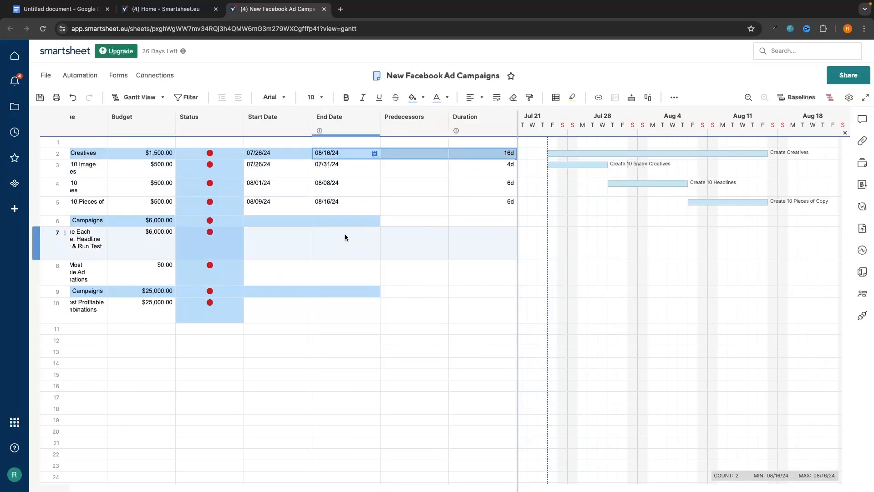
pyautogui.moveTo(355, 221); pyautogui.dragTo(460, 221)
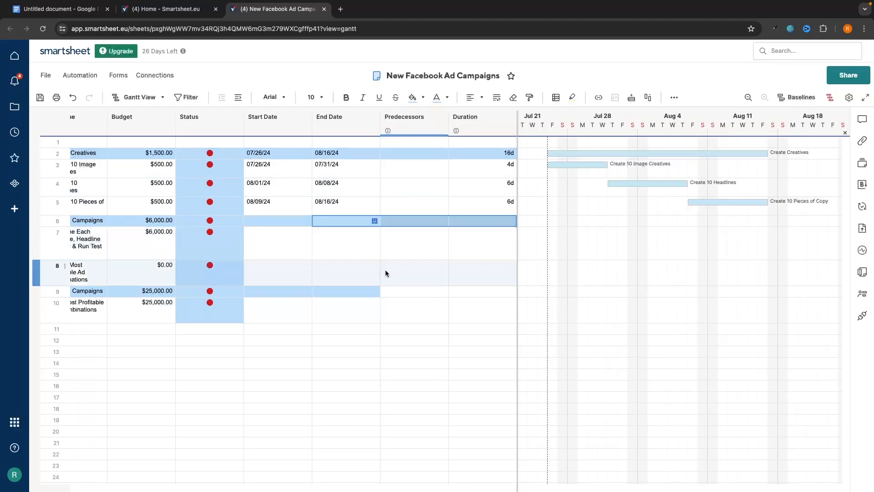
pyautogui.moveTo(355, 291); pyautogui.dragTo(482, 292)
pyautogui.hscroll(-2, 424, 171)
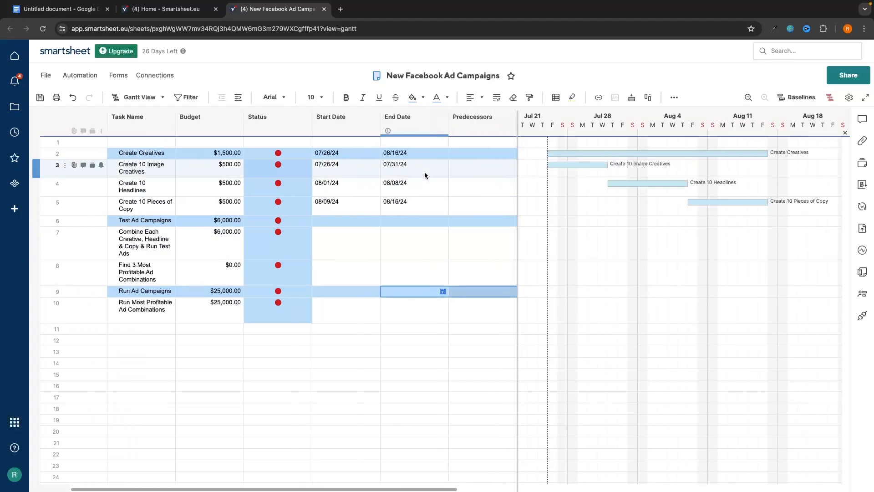
pyautogui.click(131, 155)
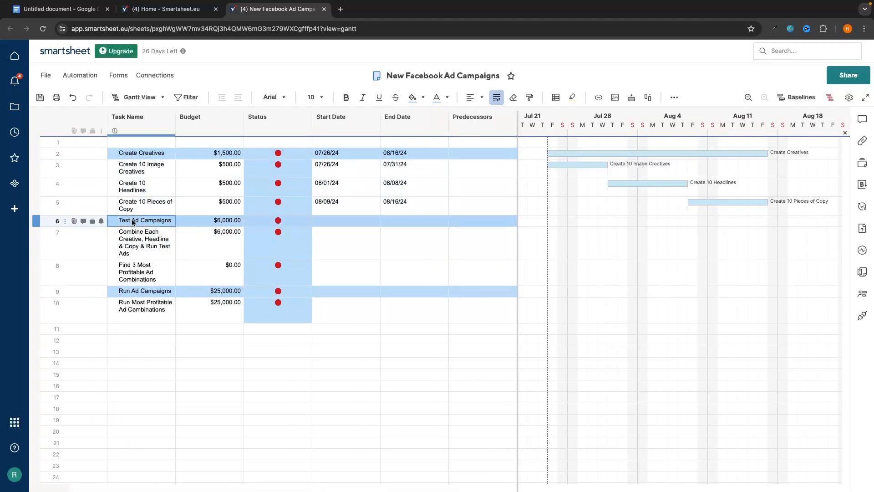
pyautogui.click(136, 291)
pyautogui.click(209, 351)
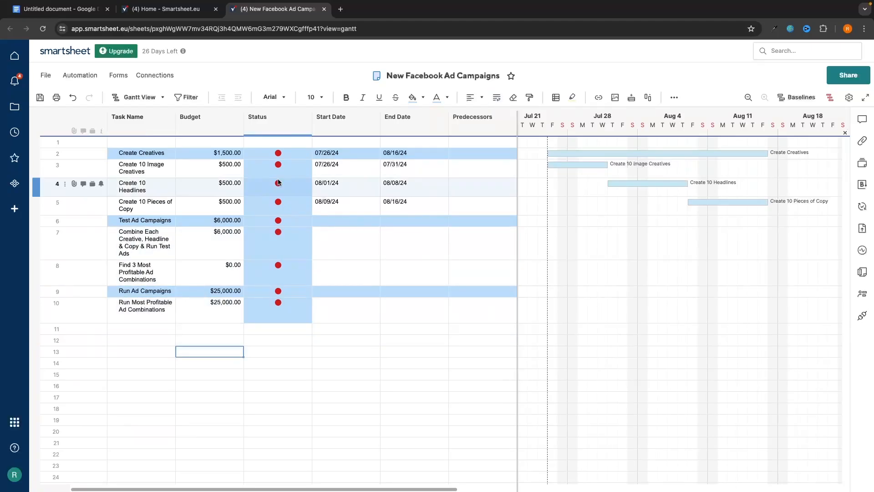
pyautogui.hscroll(2, 277, 178)
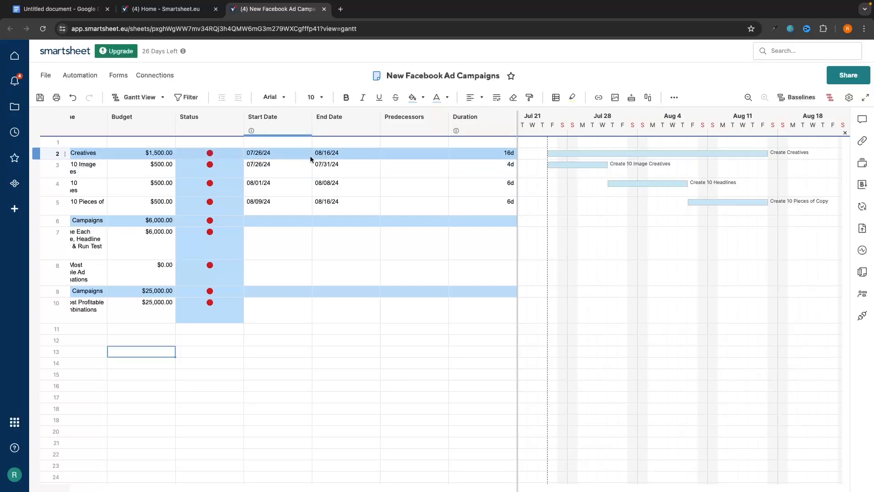
pyautogui.hscroll(-3, 323, 164)
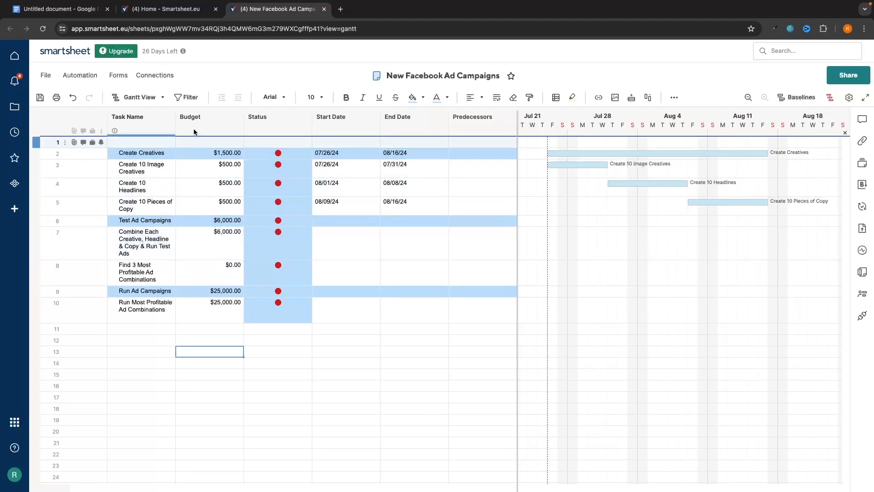
# Indent the image creatives, headlines and pieces of copy tasks under Create Creatives, and try collapsing and expanding the group.
pyautogui.moveTo(141, 168); pyautogui.dragTo(144, 212)
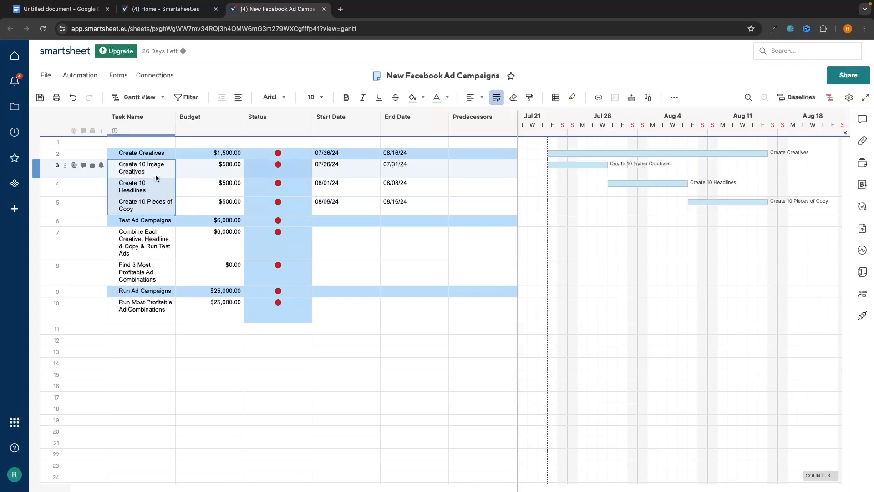
pyautogui.click(238, 101)
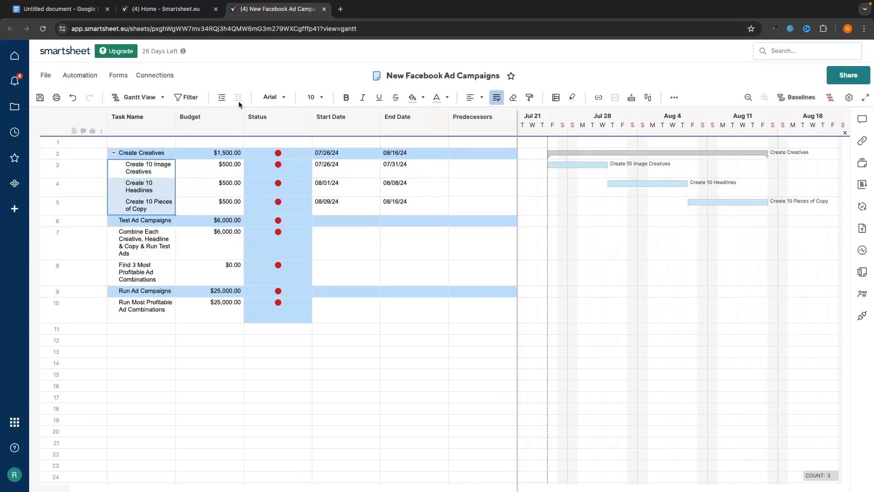
pyautogui.click(114, 152)
pyautogui.click(114, 152)
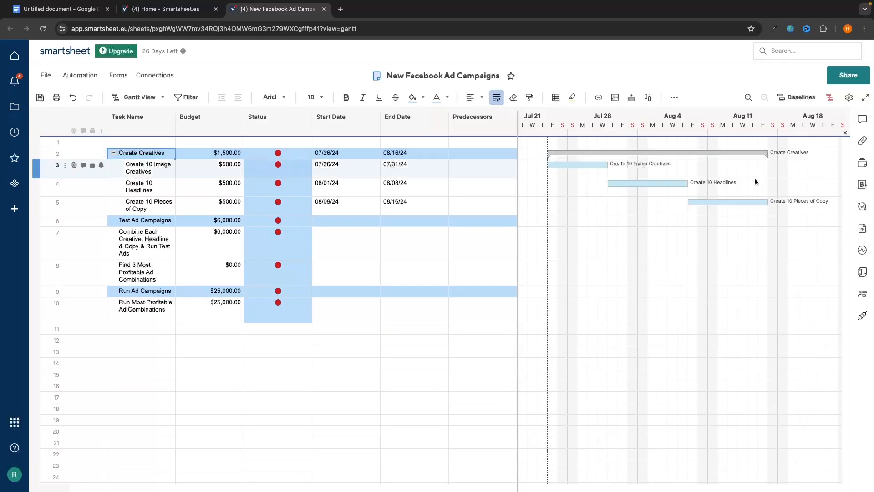
# Indent the Combine Each Creative and Find 3 Most Profitable Ad Combinations tasks under Test Ad Campaigns.
pyautogui.hscroll(3, 439, 194)
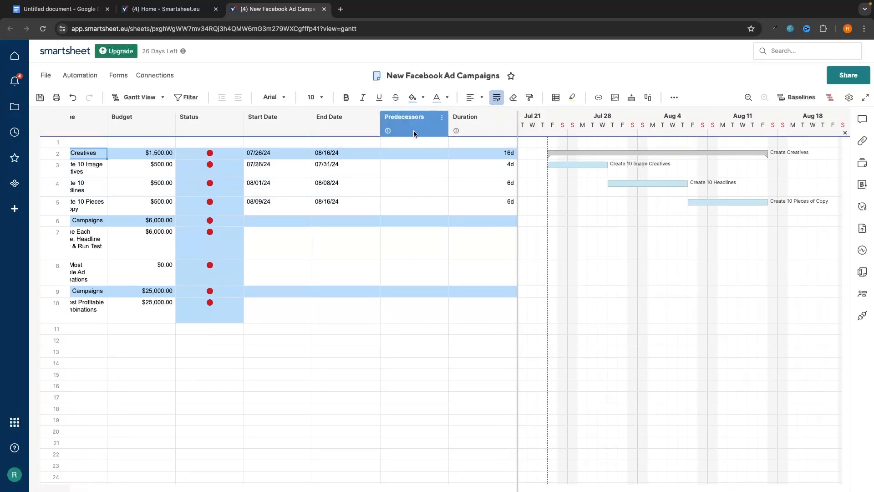
pyautogui.hscroll(-3, 386, 290)
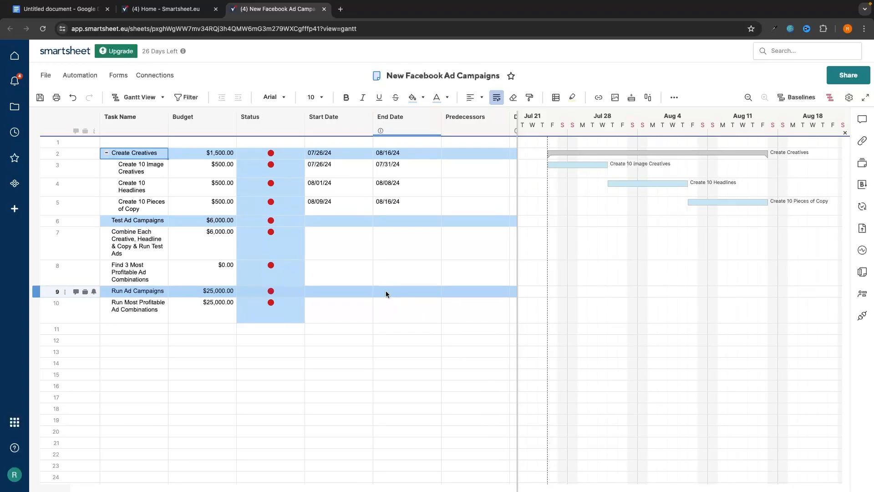
pyautogui.click(131, 231)
pyautogui.keyDown('shift'); pyautogui.click(129, 269); pyautogui.keyUp('shift')
pyautogui.click(221, 97)
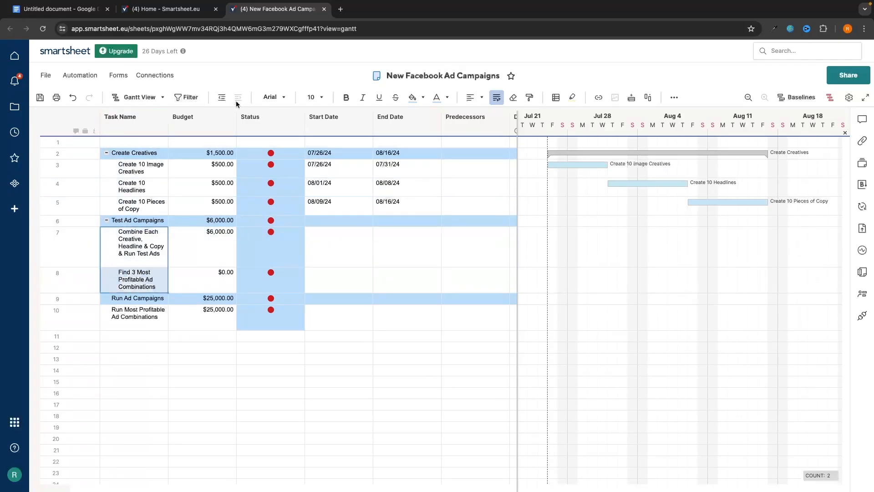
# Indent the Run Most Profitable Ad Combinations task under Run Ad Campaigns.
pyautogui.click(128, 316)
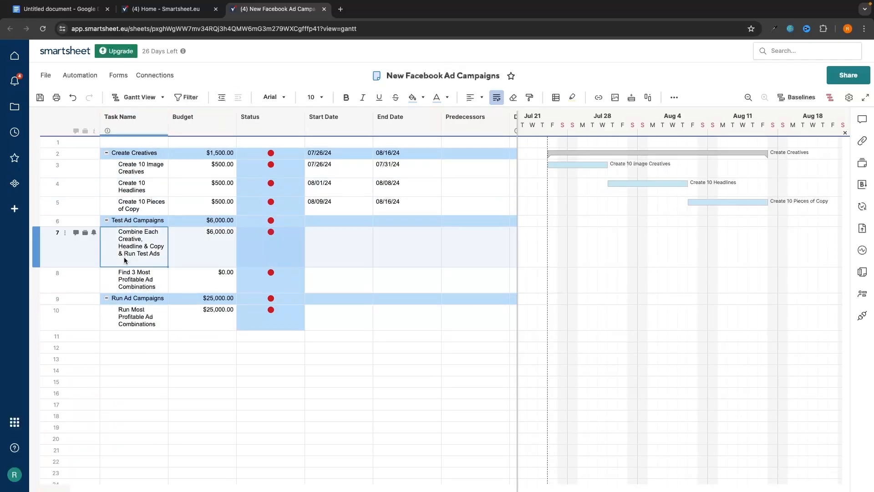
pyautogui.moveTo(125, 258); pyautogui.dragTo(91, 282)
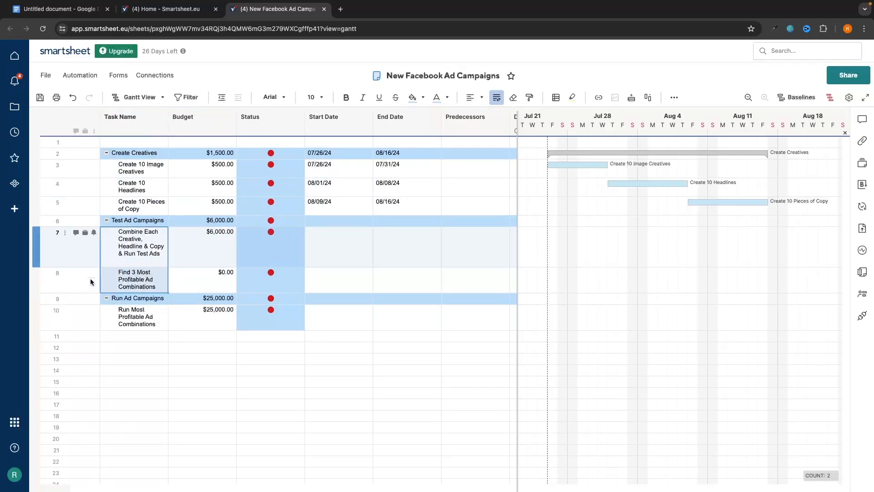
pyautogui.moveTo(129, 221); pyautogui.dragTo(326, 221)
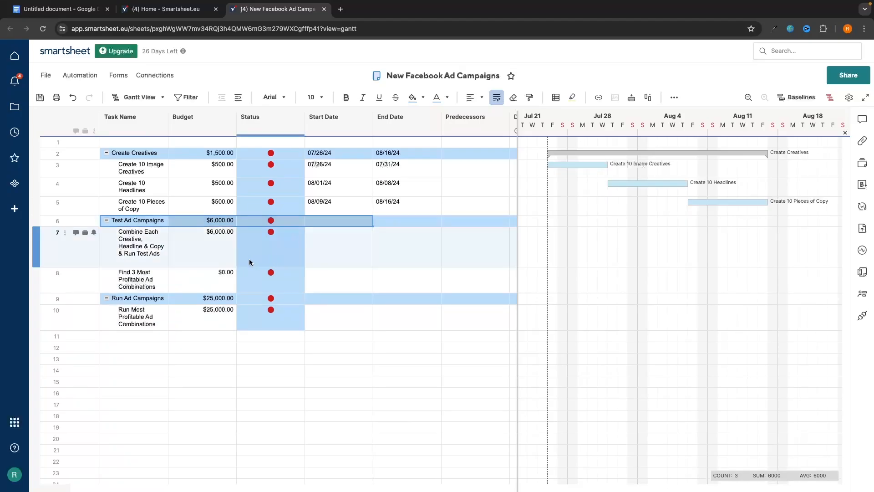
pyautogui.click(227, 253)
pyautogui.moveTo(145, 220); pyautogui.dragTo(470, 222)
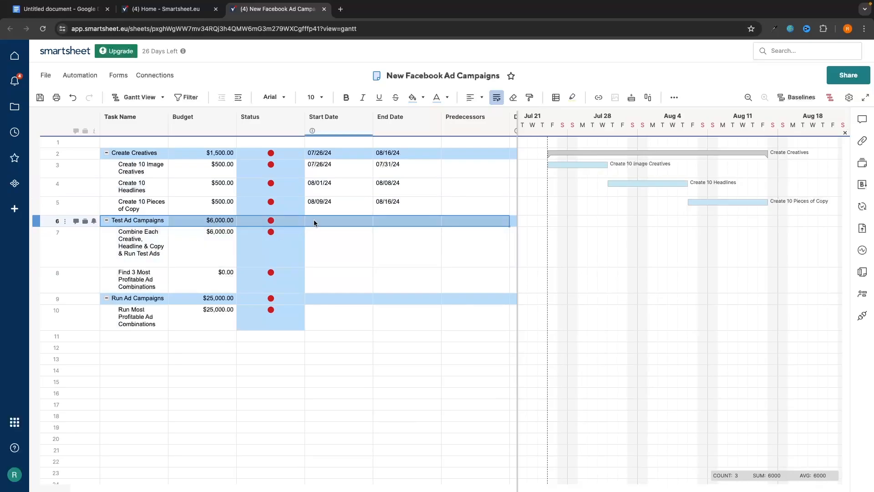
# Set the Combine Each Creative, Headline & Copy task's start date to 08/19/24 and its end date to 09/02/24.
pyautogui.click(348, 243)
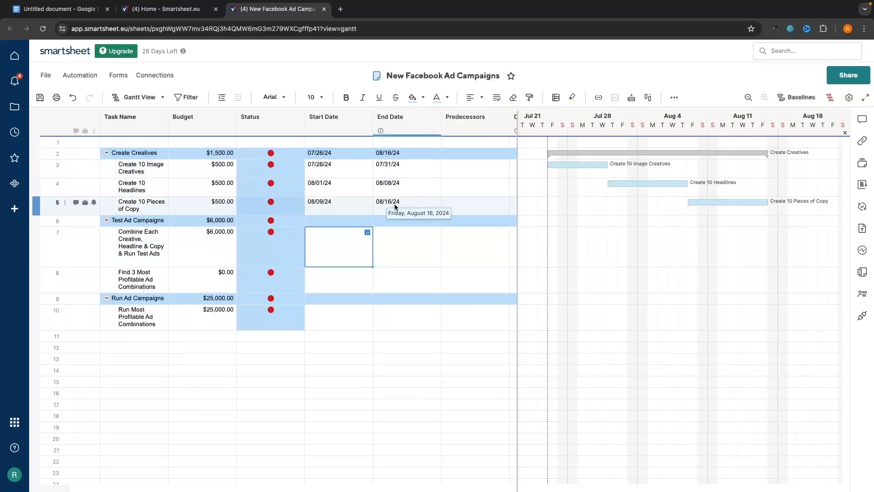
pyautogui.click(367, 232)
pyautogui.click(468, 235)
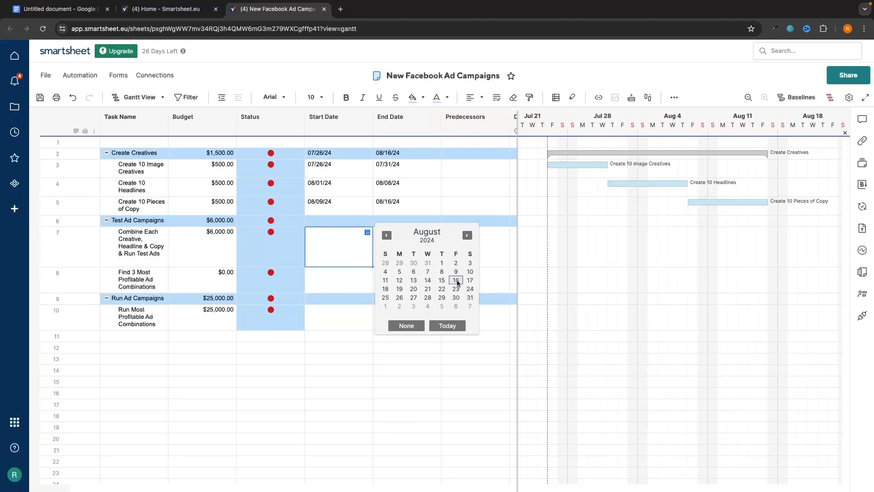
pyautogui.click(399, 288)
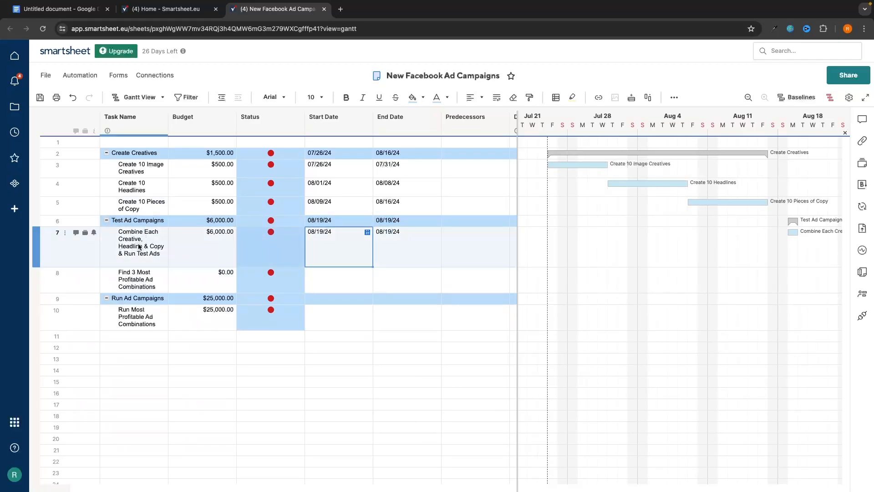
pyautogui.moveTo(123, 255); pyautogui.dragTo(125, 269)
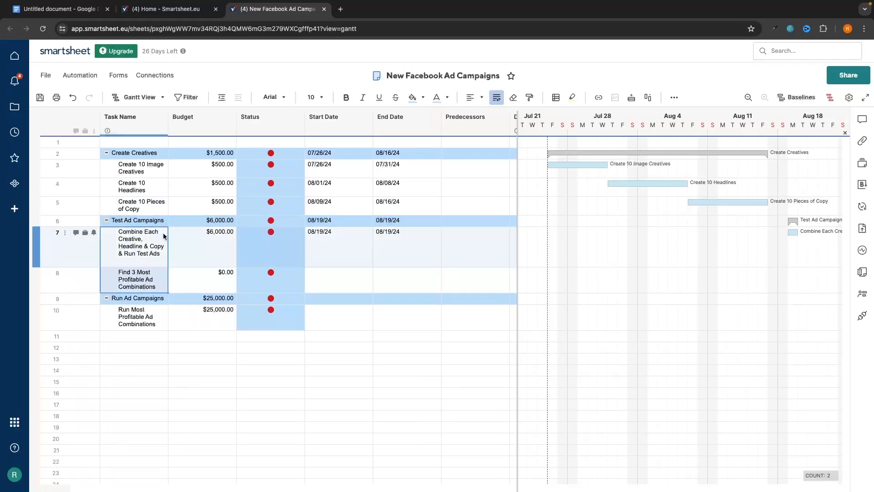
pyautogui.click(354, 220)
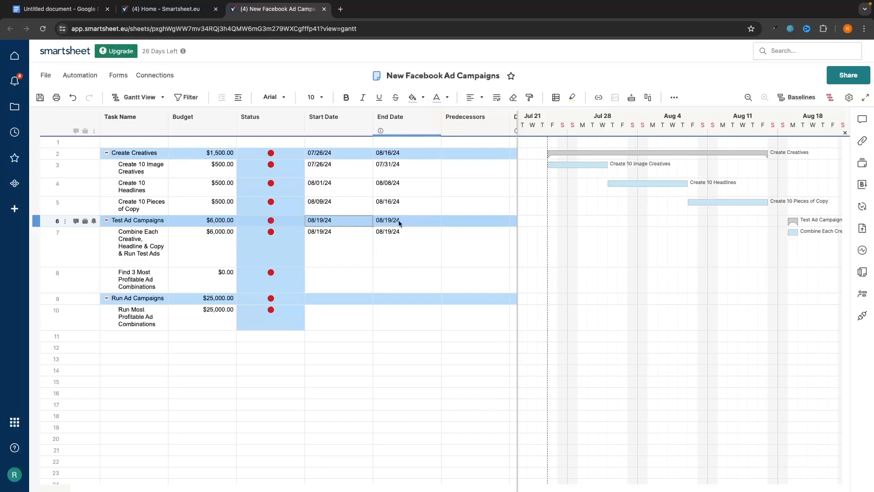
pyautogui.click(375, 248)
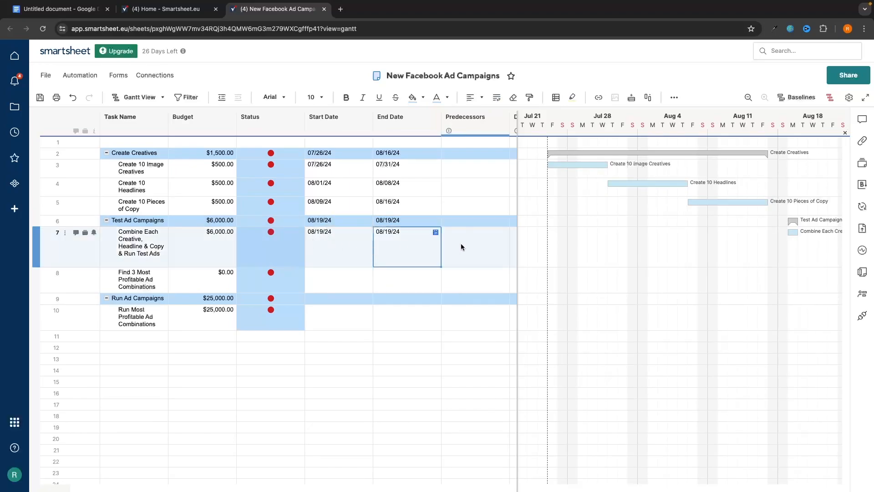
pyautogui.click(436, 233)
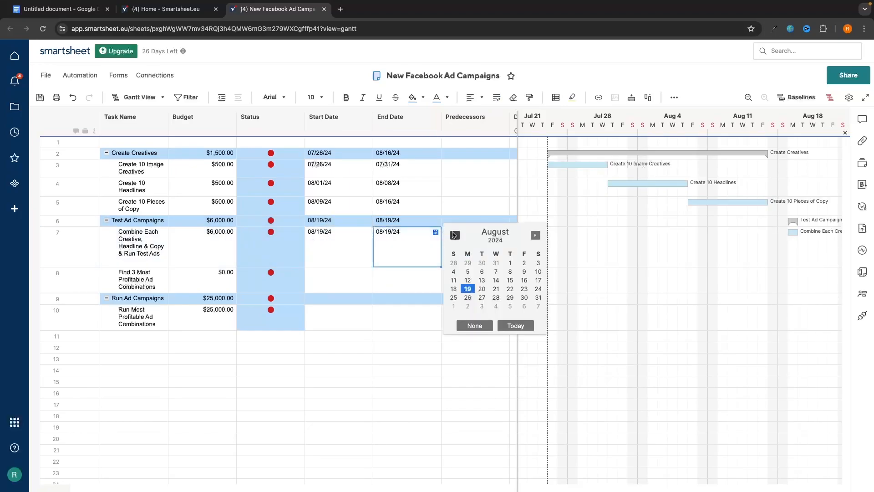
pyautogui.click(535, 235)
pyautogui.click(467, 273)
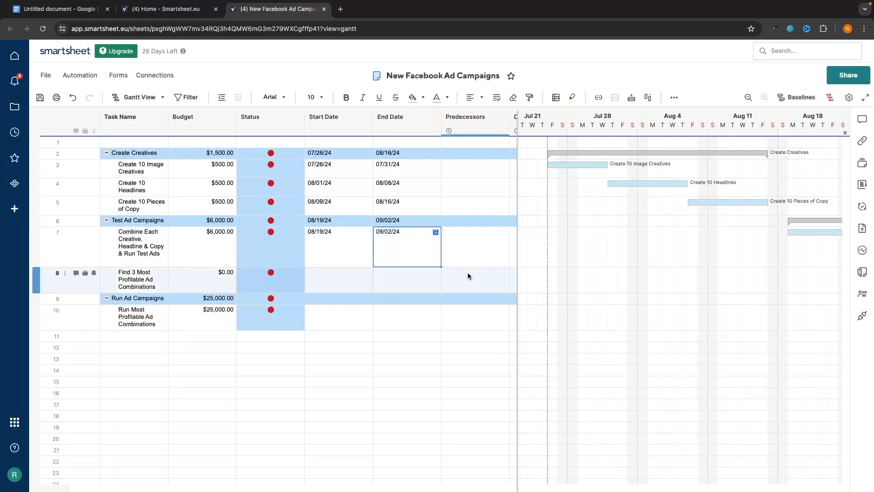
pyautogui.click(408, 238)
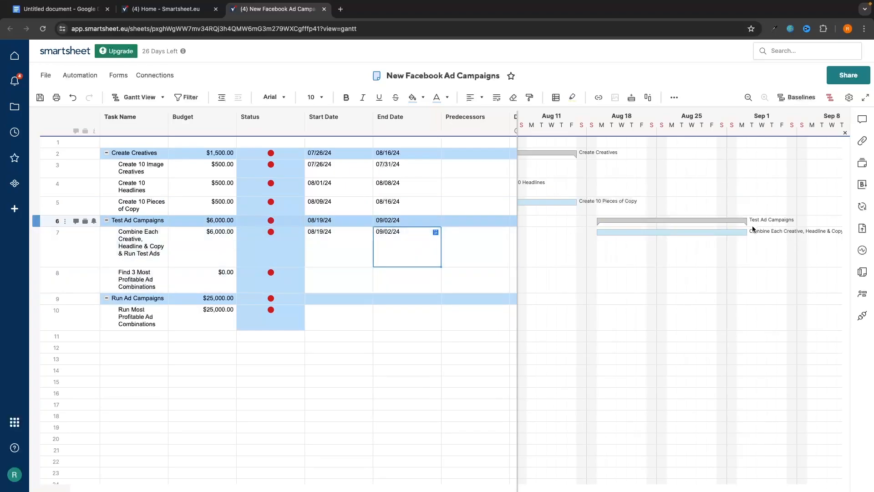
pyautogui.click(345, 241)
# Set the Find 3 Most Profitable Ad Combinations task's start date to 09/03/24 and its end date to 09/04/24.
pyautogui.click(359, 271)
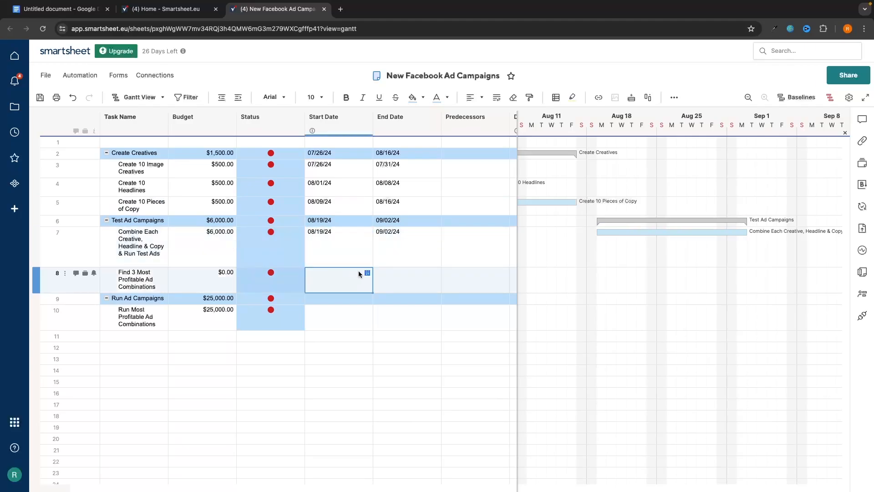
pyautogui.click(367, 272)
pyautogui.click(467, 275)
pyautogui.click(467, 275)
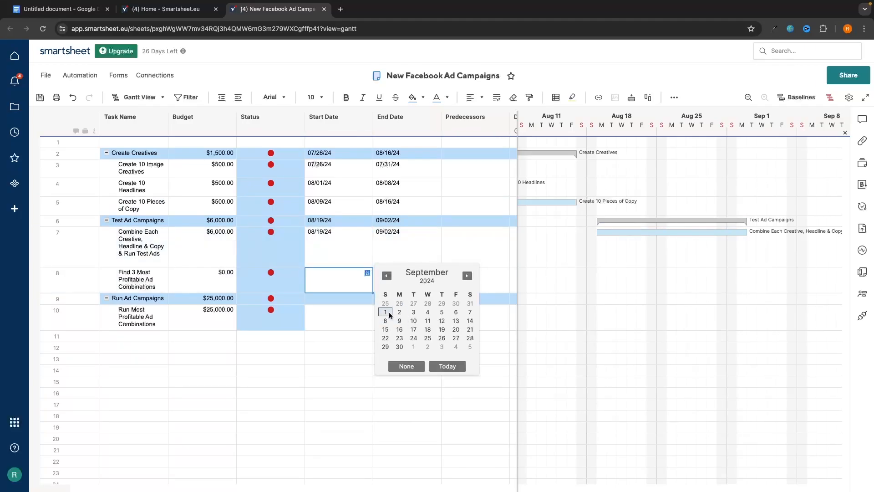
pyautogui.click(413, 313)
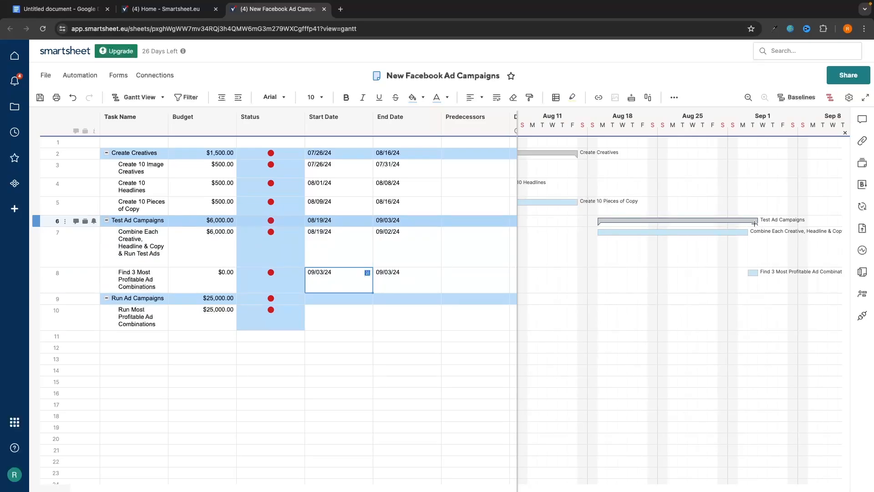
pyautogui.click(383, 287)
pyautogui.click(436, 272)
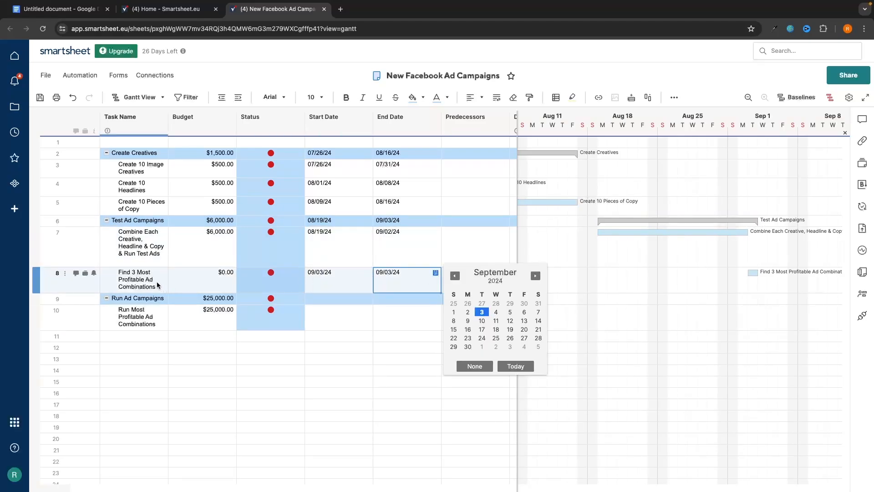
pyautogui.click(495, 312)
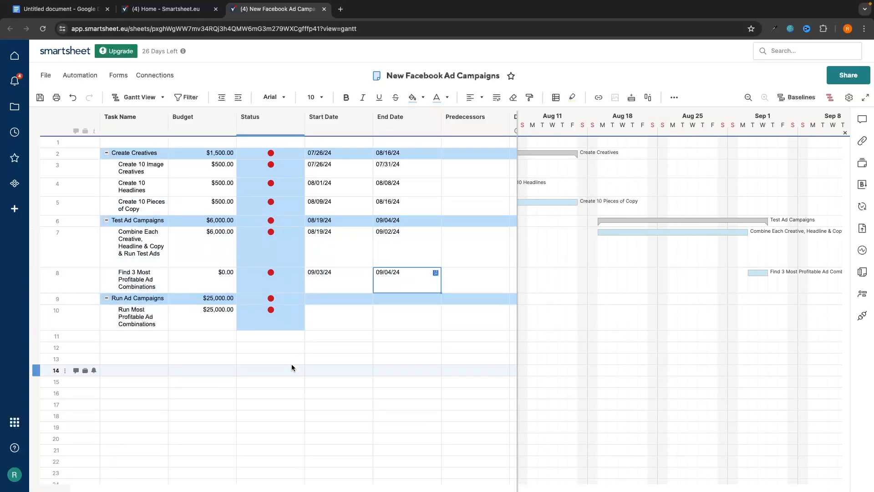
# Set the Run Most Profitable Ad Combinations task's start date to 09/05/24.
pyautogui.click(359, 319)
pyautogui.click(367, 310)
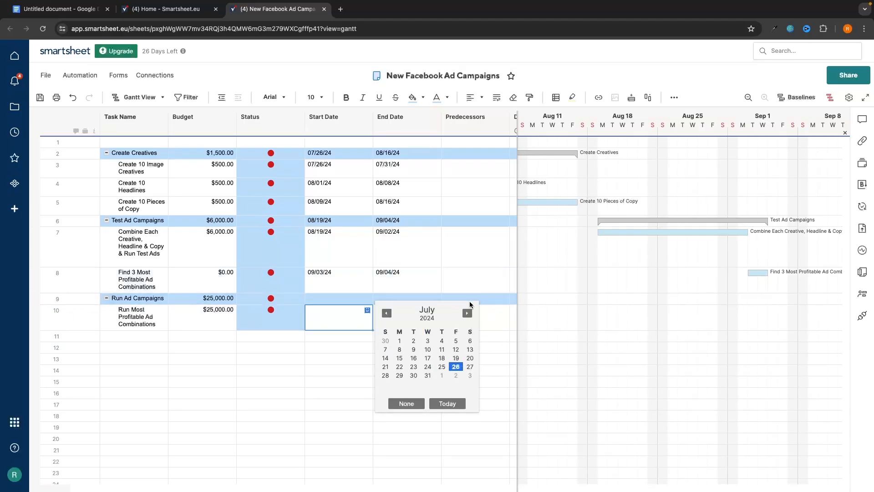
pyautogui.click(467, 315)
pyautogui.click(466, 315)
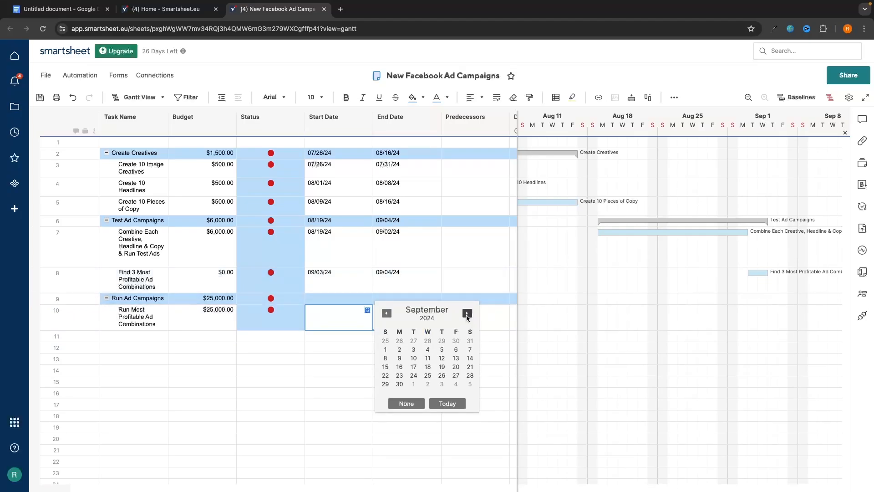
pyautogui.click(442, 349)
# Set the Run Most Profitable Ad Combinations task's end date to 12/31/24.
pyautogui.click(416, 313)
pyautogui.click(436, 310)
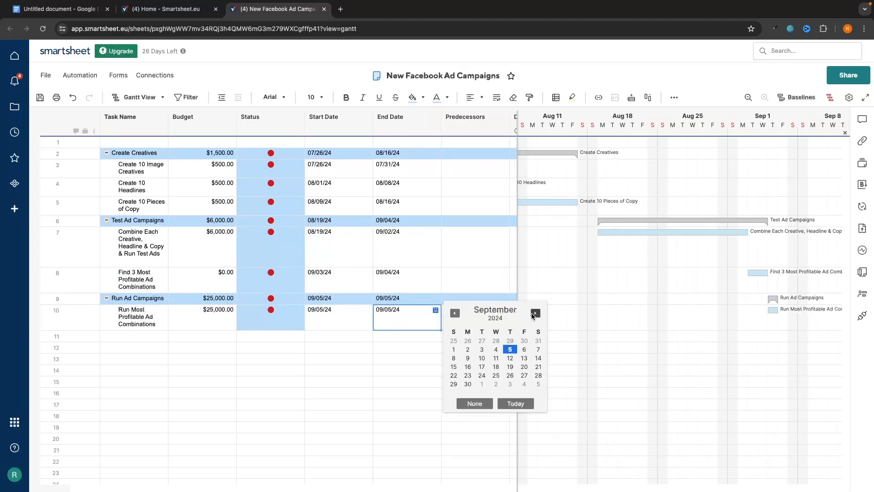
pyautogui.click(535, 313)
pyautogui.click(536, 313)
pyautogui.click(536, 313)
pyautogui.click(481, 384)
# Examine the task bars along the Gantt timeline and the duration values of all tasks.
pyautogui.hscroll(5, 677, 327)
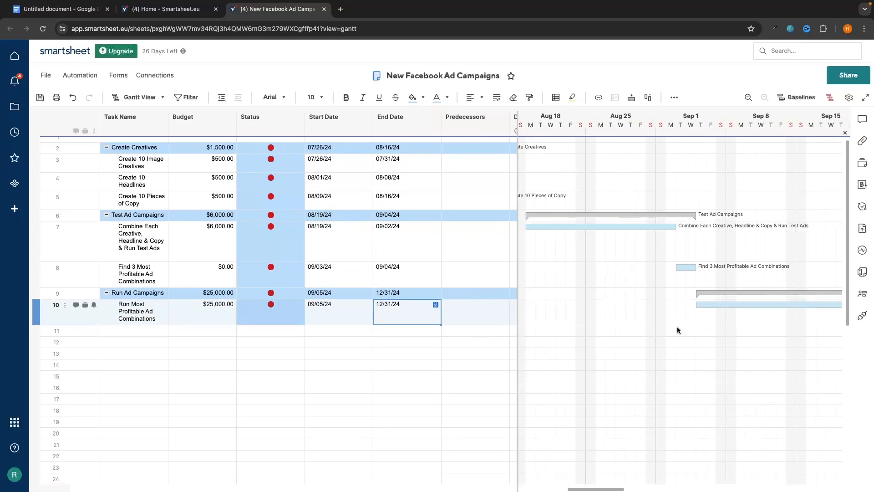
pyautogui.hscroll(10, 676, 326)
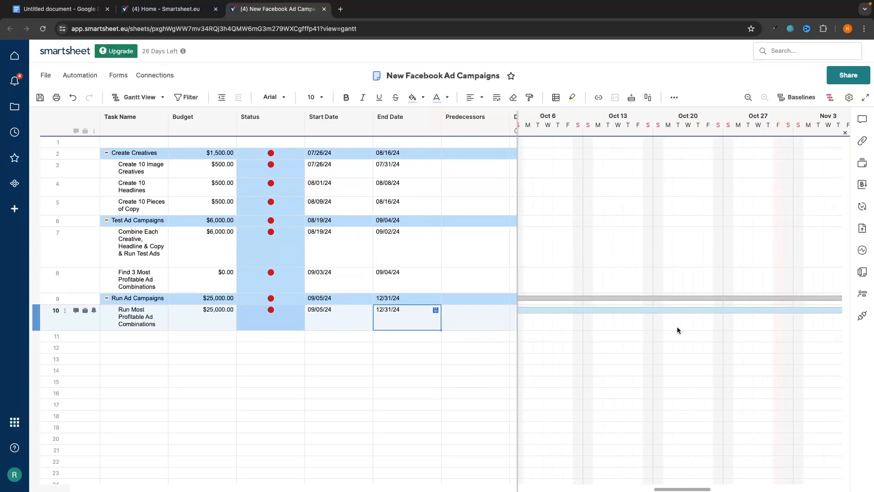
pyautogui.hscroll(-15, 676, 327)
pyautogui.hscroll(-2, 677, 327)
pyautogui.hscroll(4, 676, 326)
pyautogui.hscroll(-5, 676, 326)
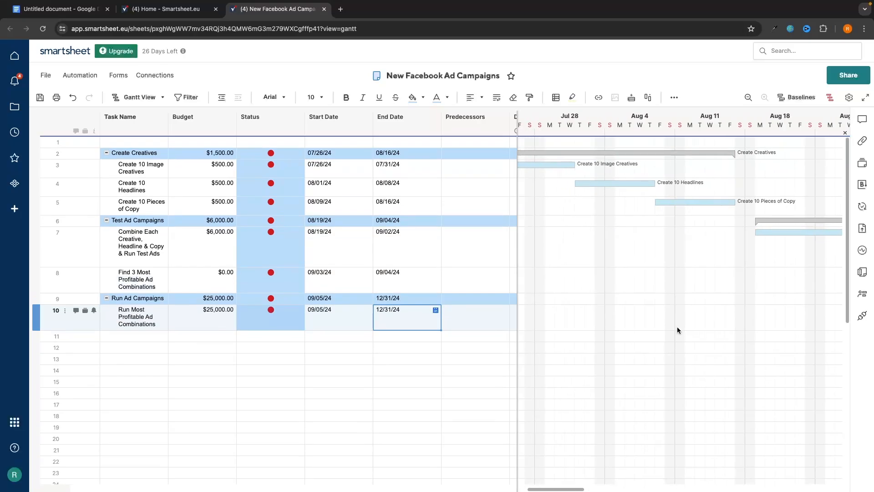
pyautogui.hscroll(2, 494, 173)
pyautogui.moveTo(486, 143); pyautogui.dragTo(484, 324)
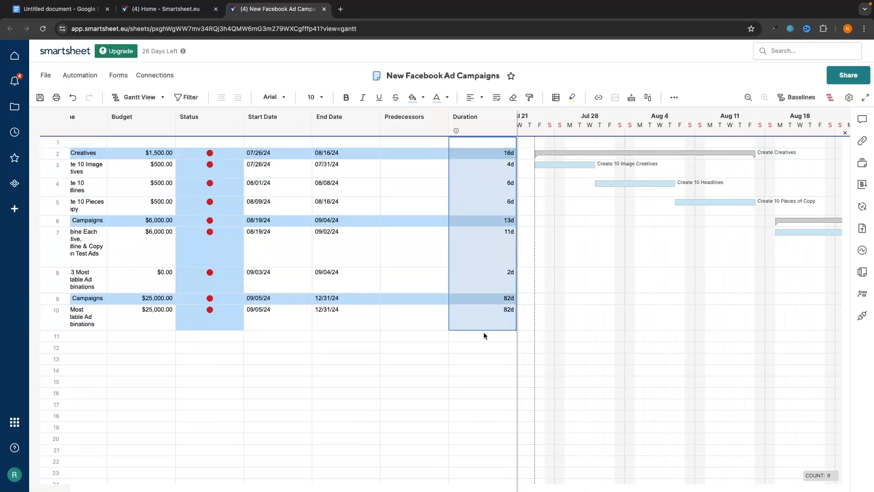
pyautogui.click(447, 427)
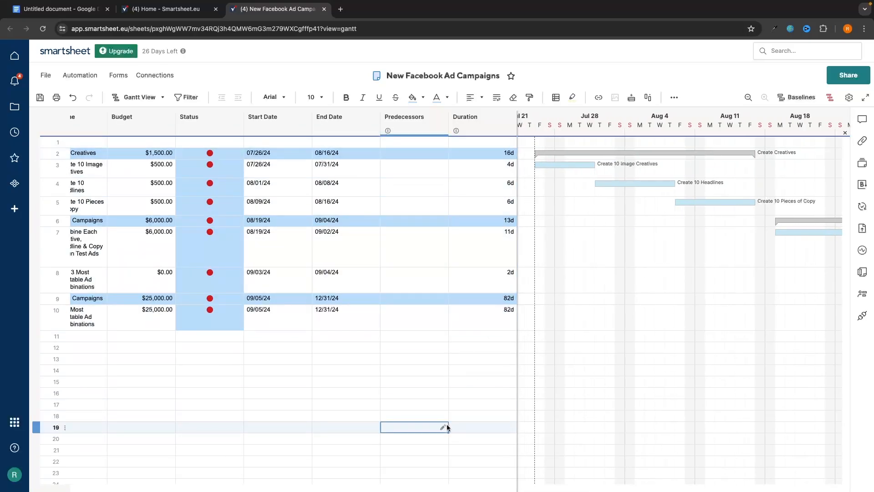
pyautogui.scroll(-1, 456, 251)
pyautogui.hscroll(-1, 456, 250)
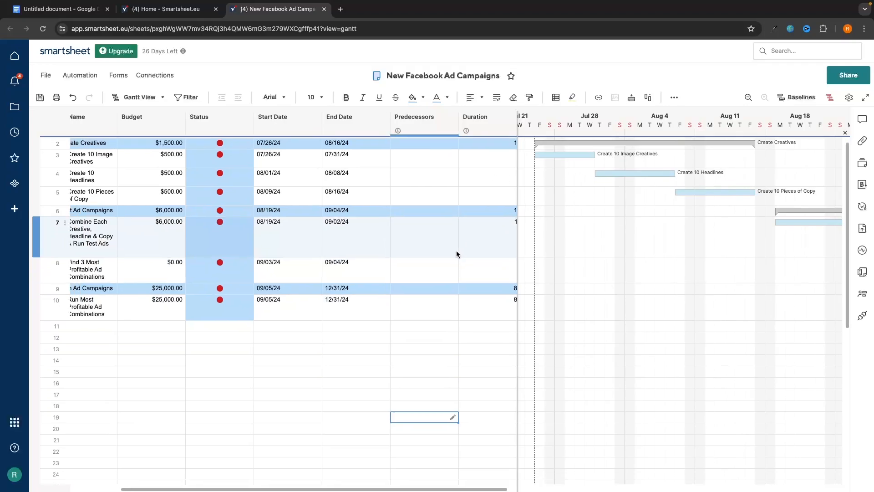
pyautogui.scroll(1, 456, 251)
pyautogui.hscroll(1, 456, 251)
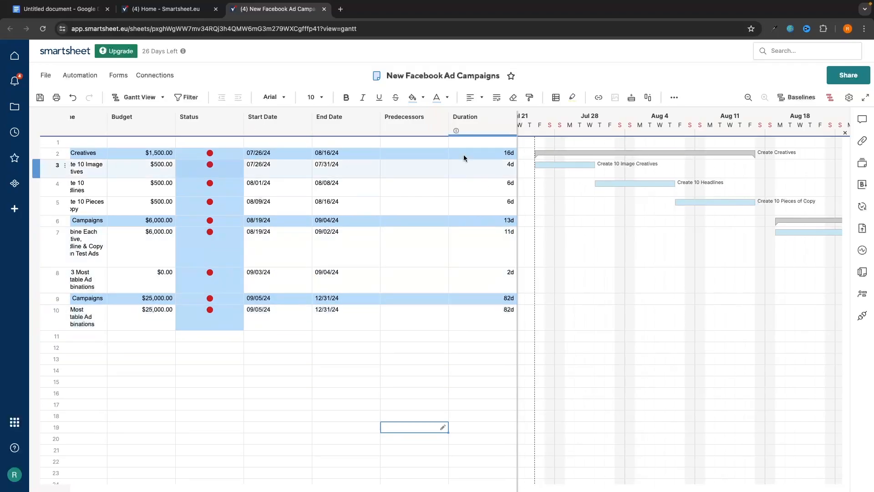
# Change the duration of the Run Most Profitable Ad Combinations task to 90 days.
pyautogui.click(372, 314)
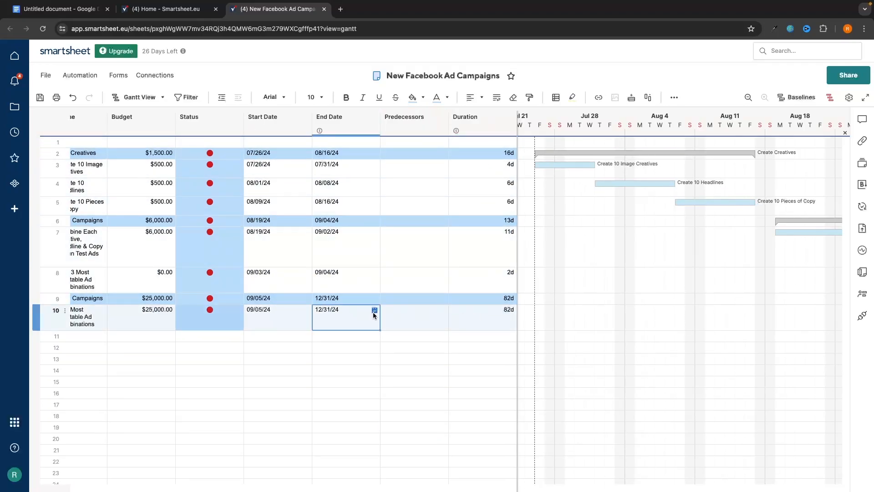
pyautogui.click(374, 312)
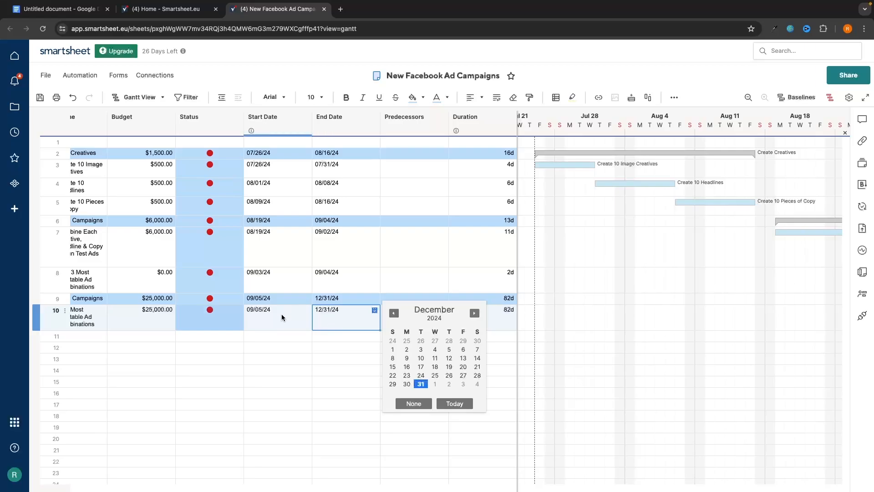
pyautogui.click(485, 322)
pyautogui.doubleClick(485, 321)
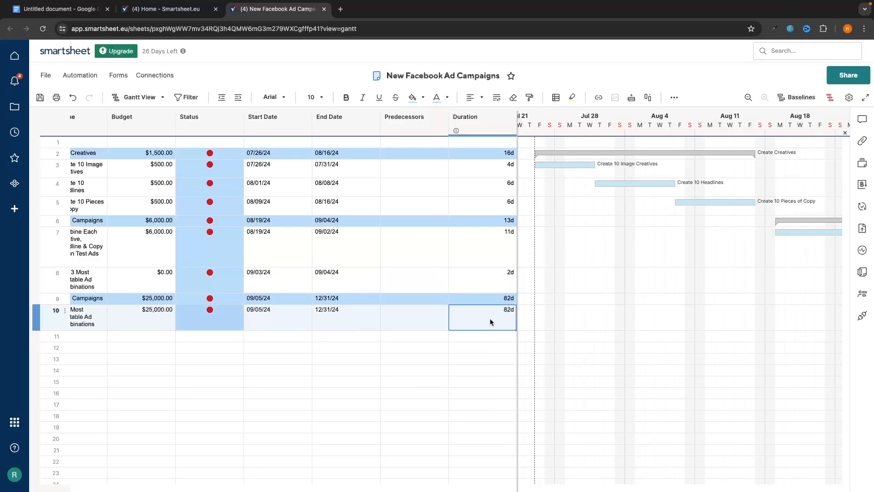
pyautogui.click(456, 309)
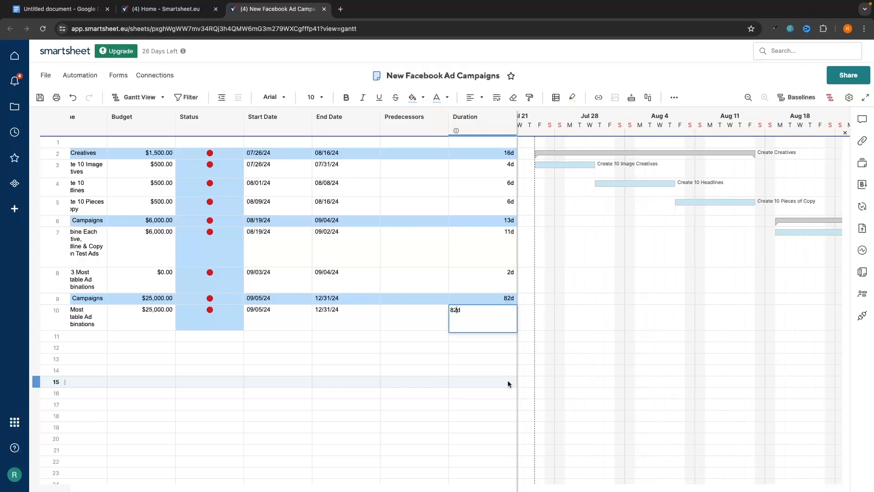
pyautogui.press('BackSpace')
pyautogui.press('BackSpace')
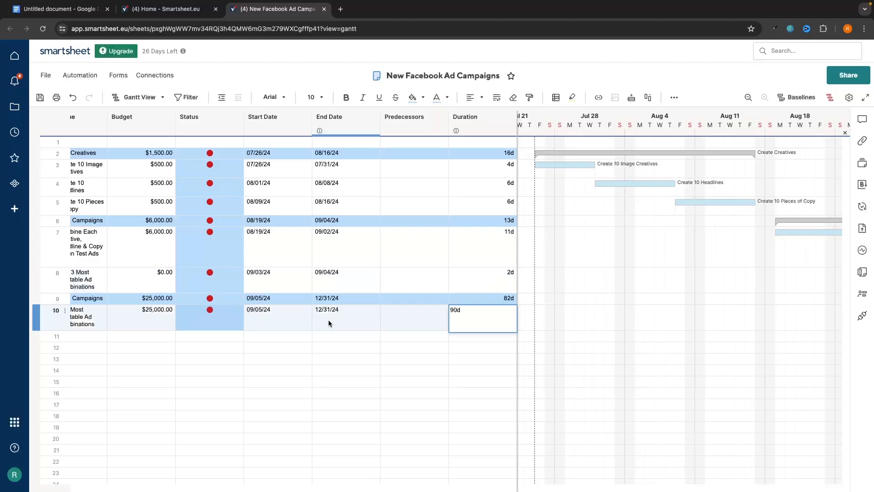
pyautogui.write('90')
pyautogui.press('Return')
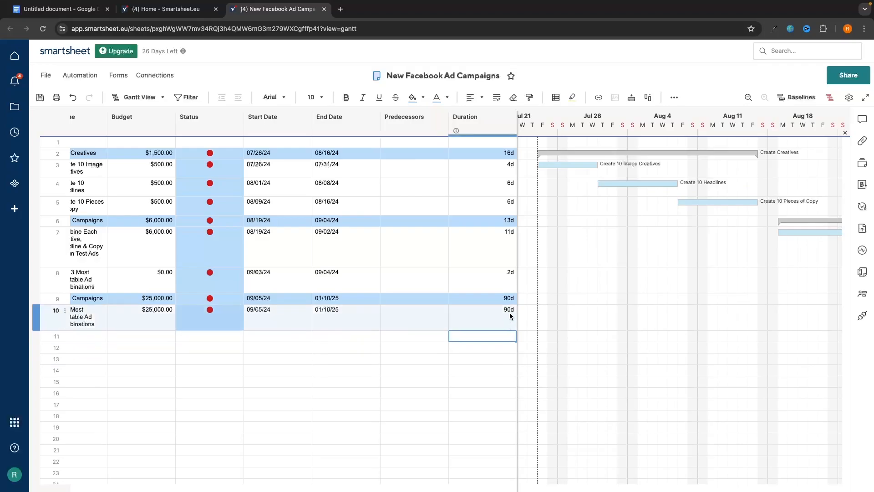
pyautogui.hscroll(-1, 115, 305)
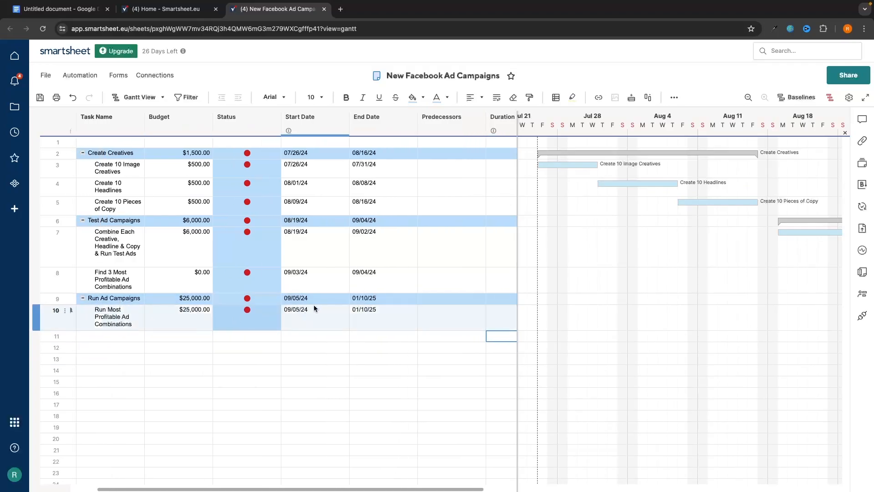
# Review the task durations and the sequence of the task bars from Create Creatives through Test Ad Campaigns.
pyautogui.hscroll(1, 322, 306)
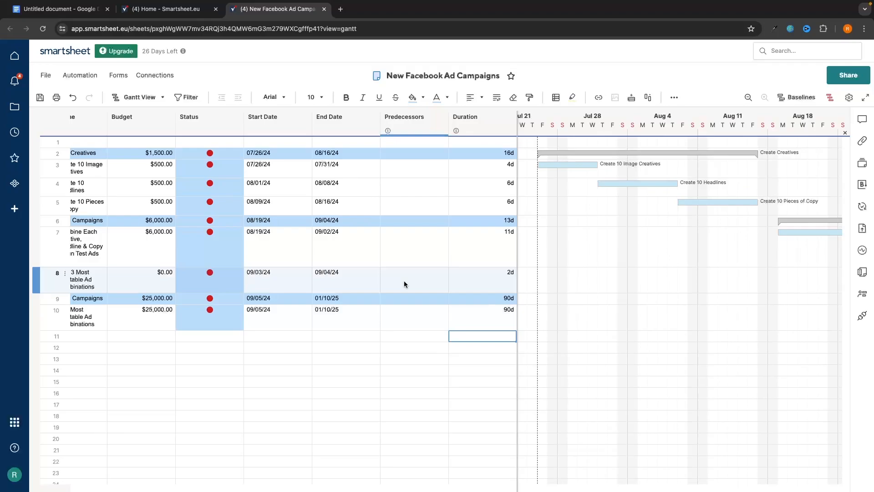
pyautogui.hscroll(-3, 403, 280)
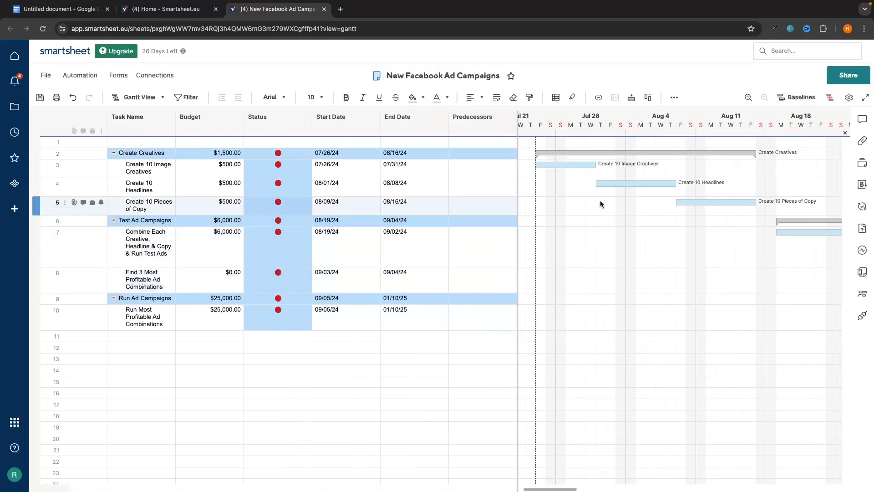
pyautogui.hscroll(1, 600, 201)
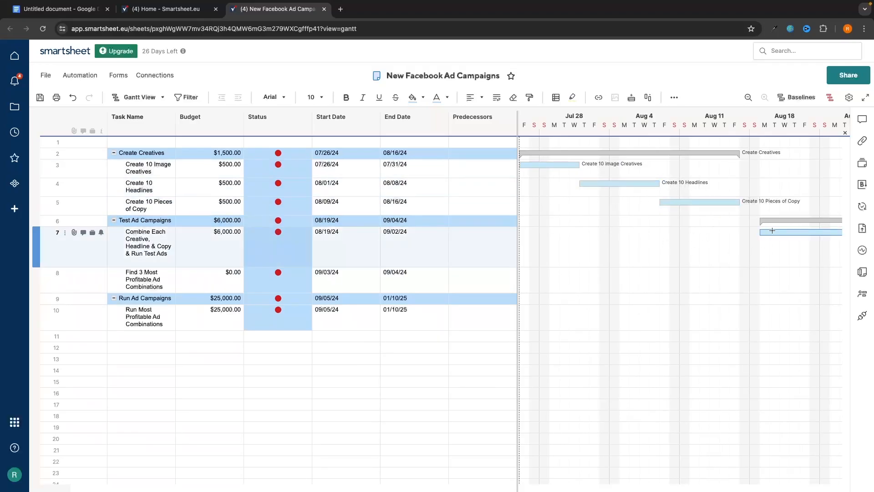
pyautogui.hscroll(5, 772, 201)
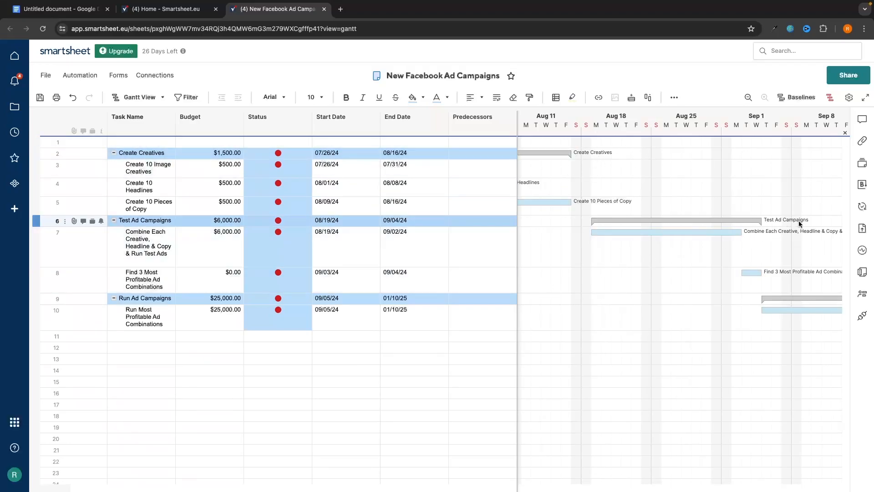
pyautogui.hscroll(-3, 682, 242)
pyautogui.hscroll(3, 455, 236)
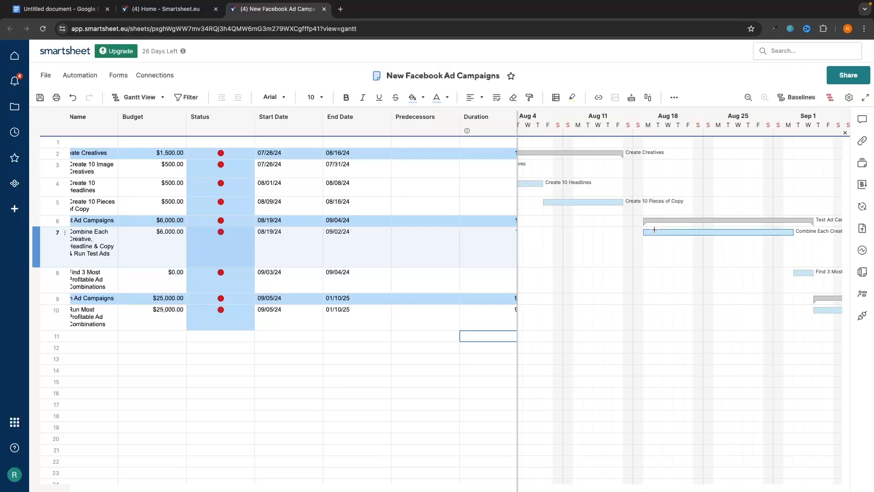
pyautogui.hscroll(-2, 654, 229)
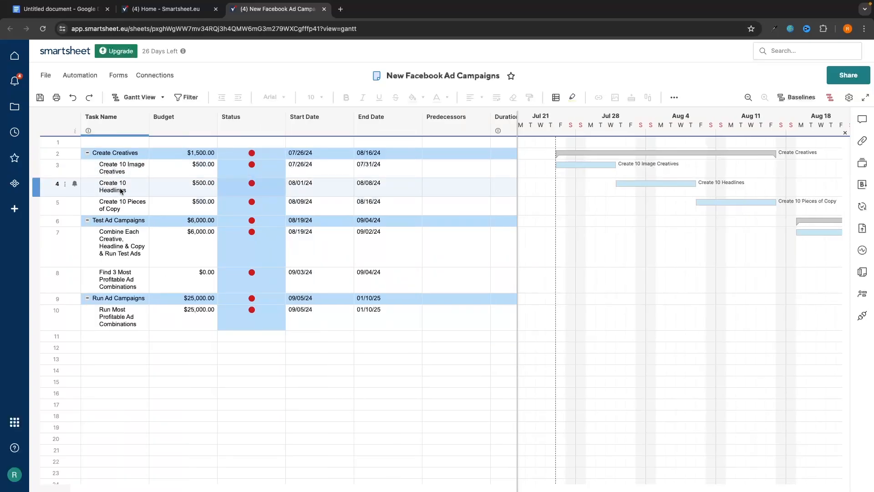
# Set Create 10 Image Creatives as the Finish-to-Start predecessor of the Create 10 Headlines task.
pyautogui.click(451, 182)
pyautogui.click(482, 184)
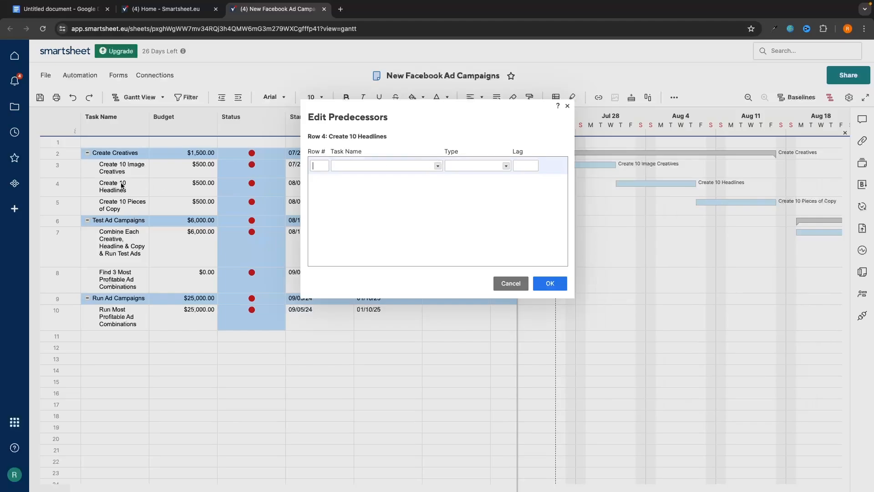
pyautogui.click(436, 166)
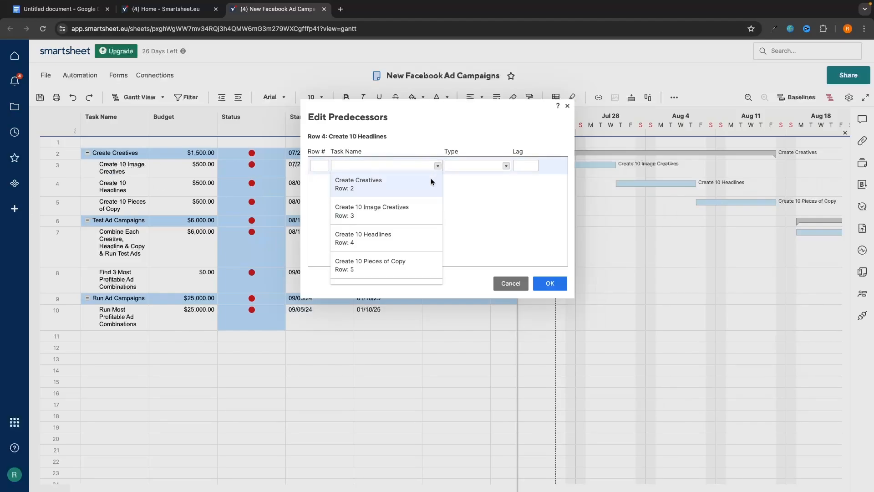
pyautogui.click(403, 209)
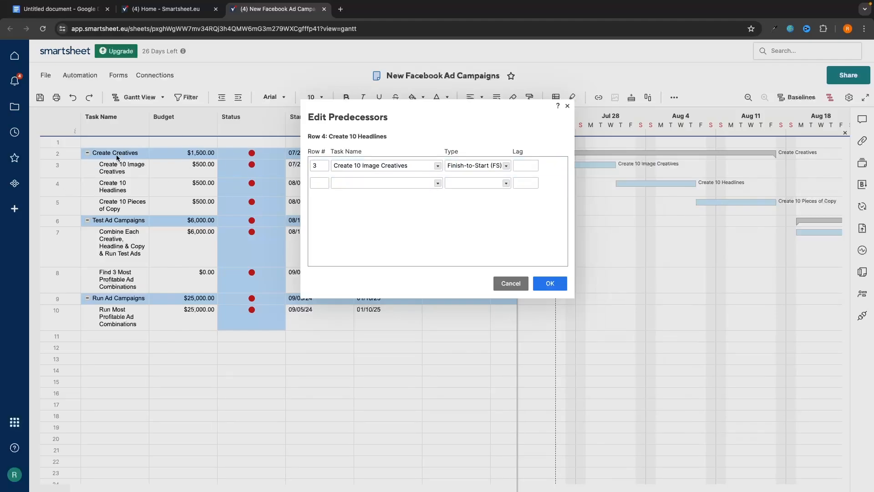
pyautogui.click(529, 163)
pyautogui.write('7d')
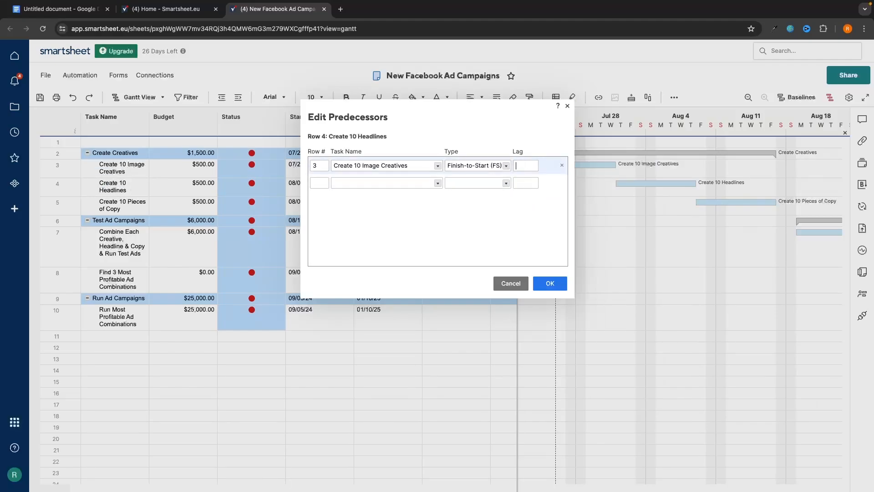
pyautogui.click(542, 286)
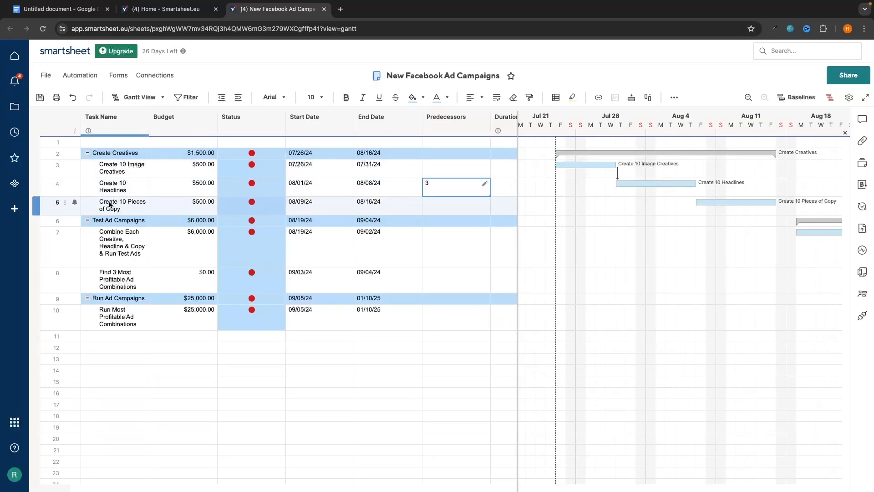
# Set Create 10 Headlines as the Finish-to-Start predecessor of the Create 10 Pieces of Copy task.
pyautogui.click(444, 204)
pyautogui.click(483, 202)
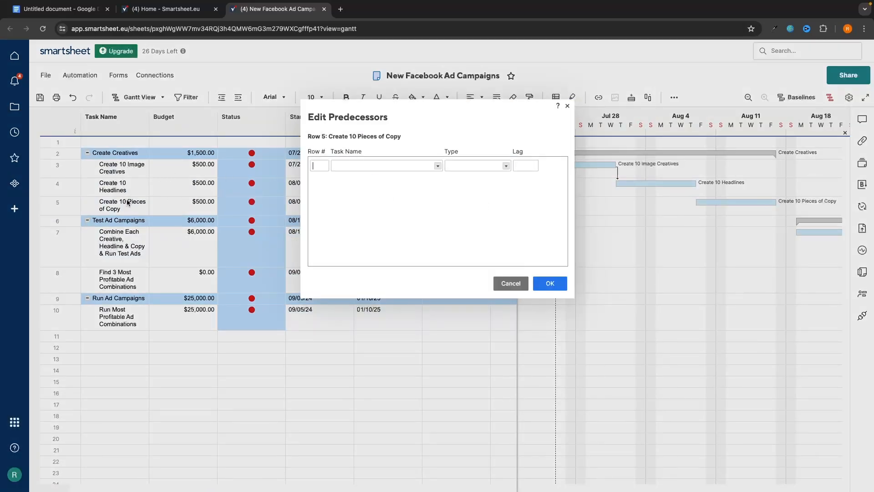
pyautogui.click(430, 164)
pyautogui.click(354, 233)
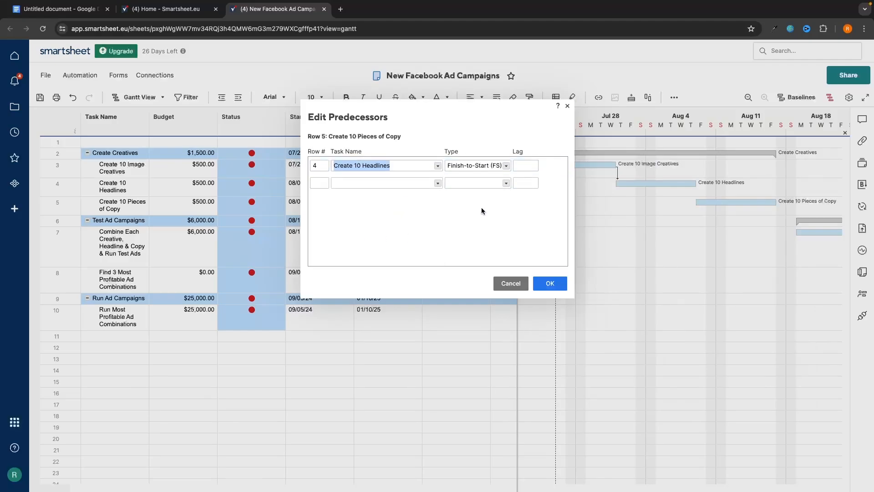
pyautogui.click(549, 283)
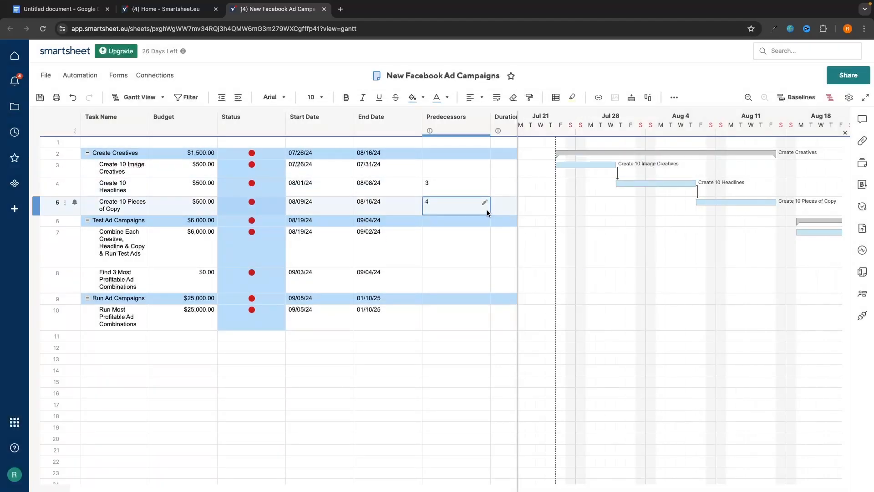
# Clear the predecessor entries of the Create 10 Pieces of Copy and Create 10 Headlines tasks.
pyautogui.press('Delete')
pyautogui.click(459, 188)
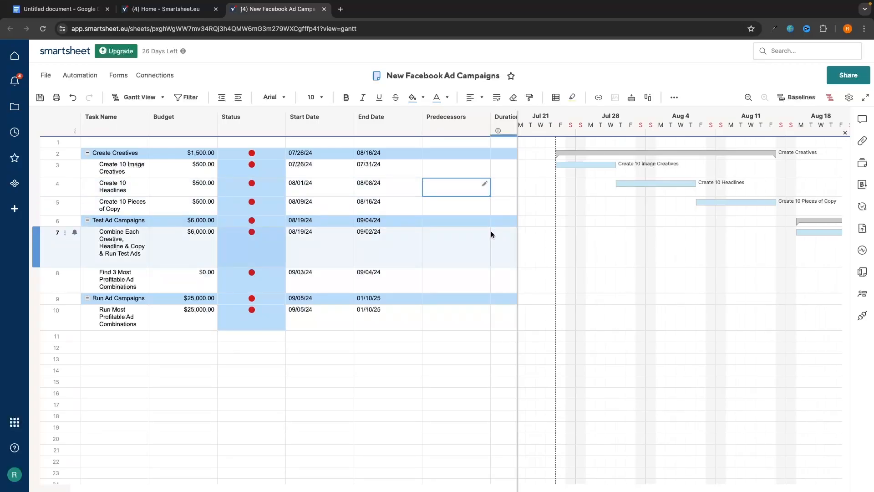
pyautogui.click(425, 233)
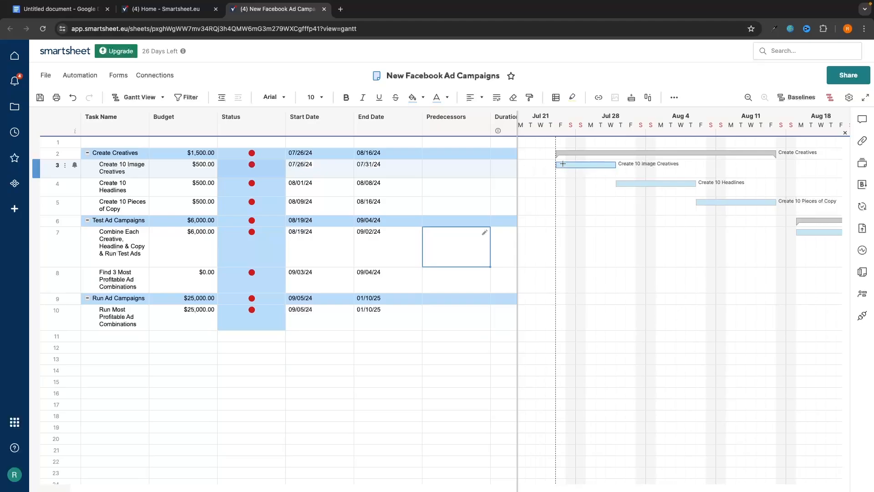
# Link the Create 10 Image Creatives bar to Create 10 Headlines on the timeline and check the dependency in the task's predecessor details.
pyautogui.click(606, 165)
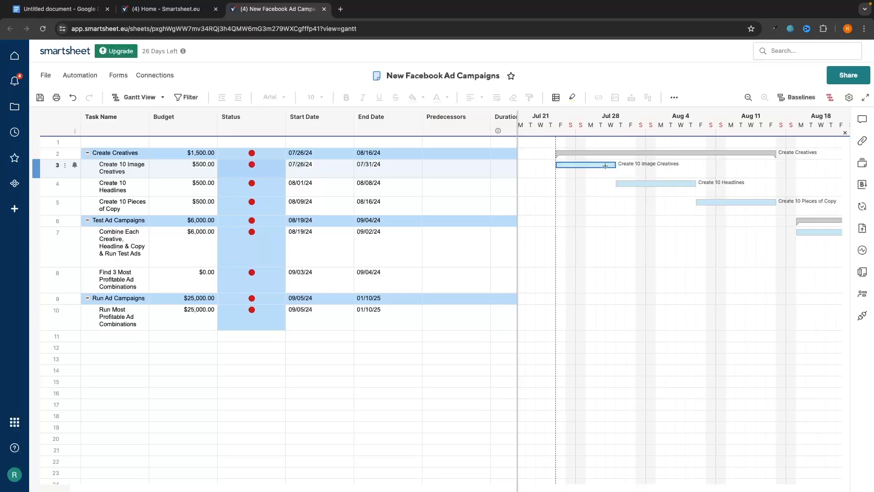
pyautogui.moveTo(616, 165); pyautogui.dragTo(617, 183)
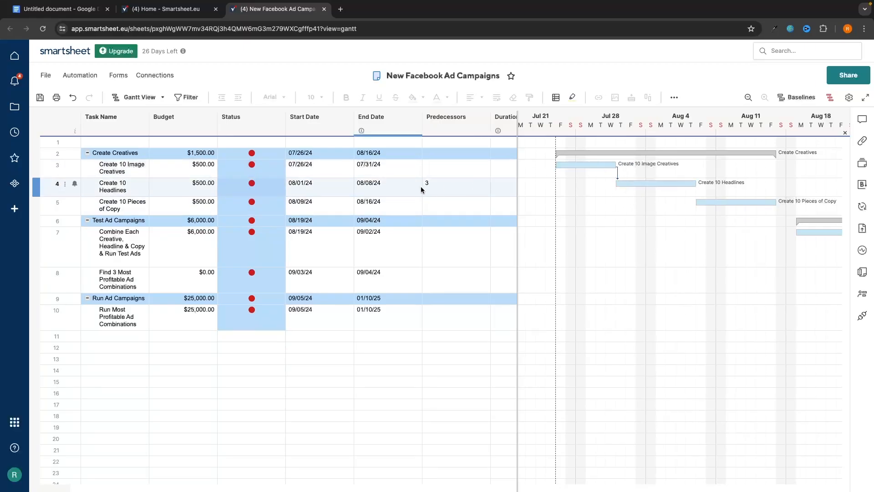
pyautogui.click(464, 189)
pyautogui.click(484, 183)
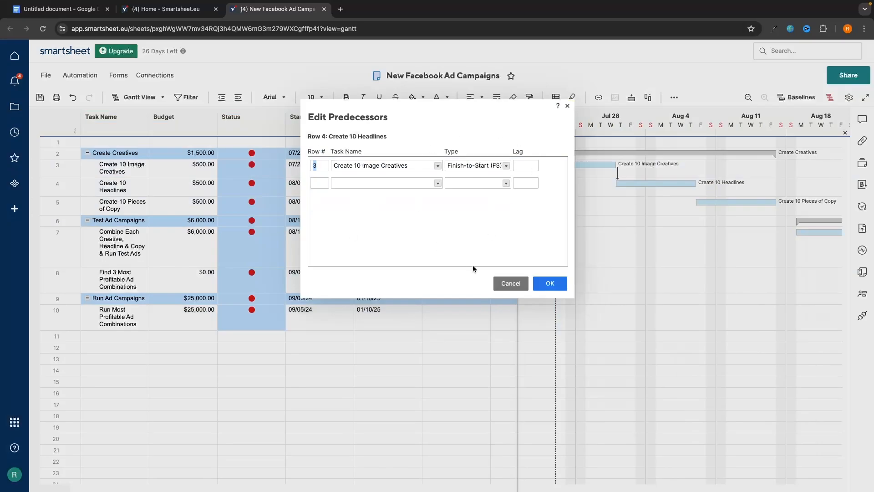
pyautogui.click(510, 283)
# On the timeline, link Create 10 Headlines to Create 10 Pieces of Copy, and that task to Combine Each Creative, Headline & Copy & Run Test Ads.
pyautogui.hscroll(3, 587, 210)
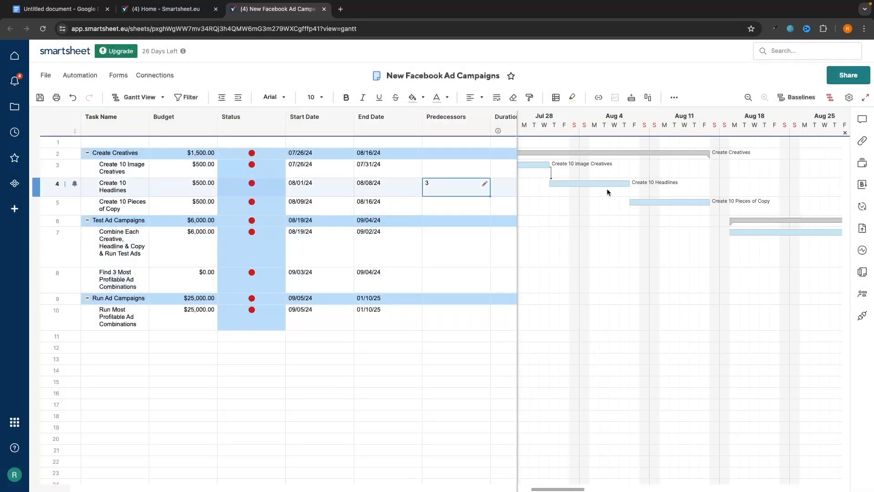
pyautogui.moveTo(612, 184); pyautogui.dragTo(633, 200)
pyautogui.click(632, 230)
pyautogui.click(648, 218)
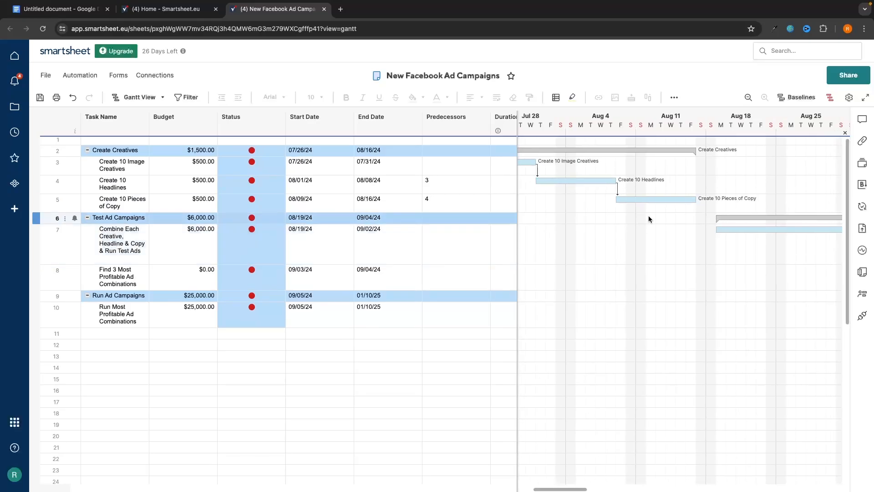
pyautogui.click(666, 202)
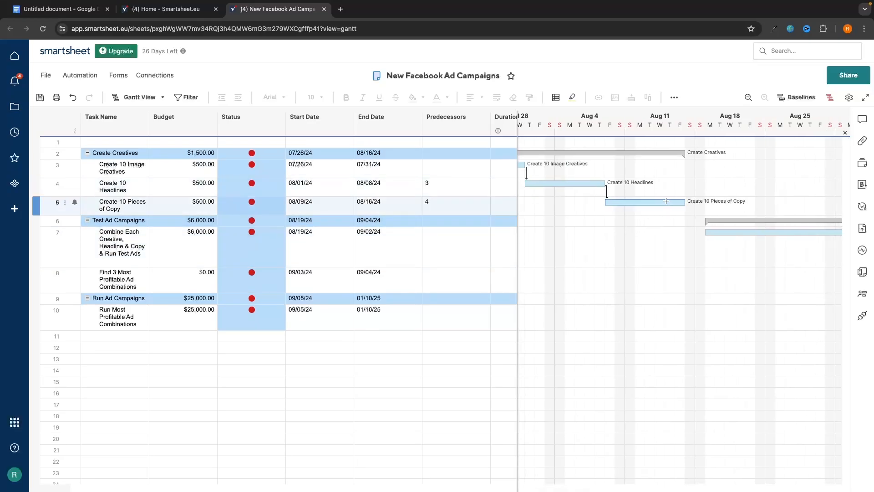
pyautogui.hscroll(3, 665, 200)
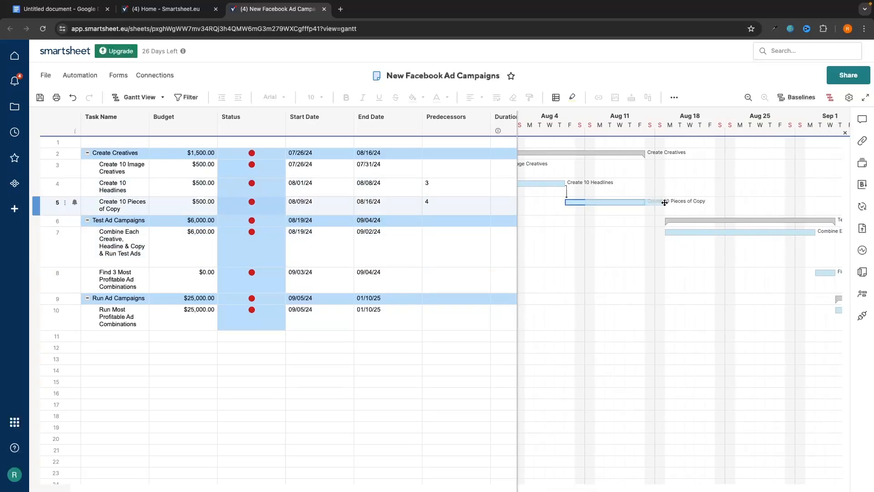
pyautogui.moveTo(664, 203); pyautogui.dragTo(662, 239)
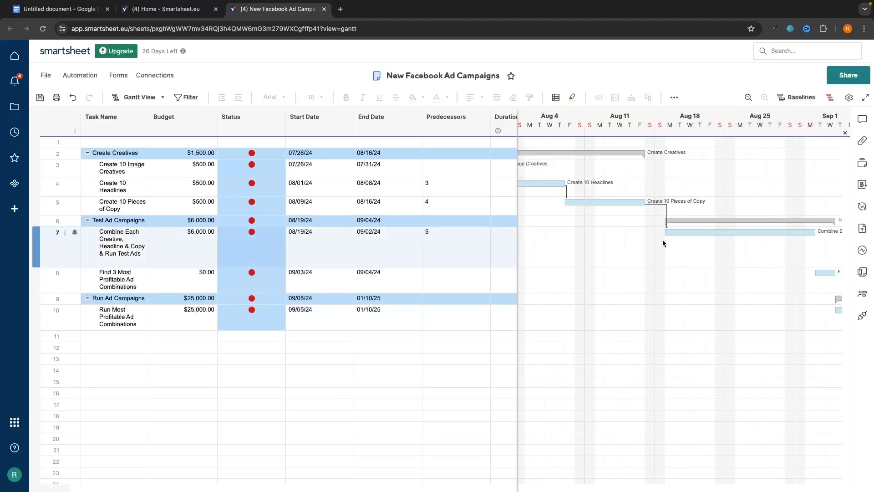
# Link the Create Creatives bar to Test Ad Campaigns, and the Combine Each Creative task to Find 3 Most Profitable Ad Combinations.
pyautogui.hscroll(2, 662, 239)
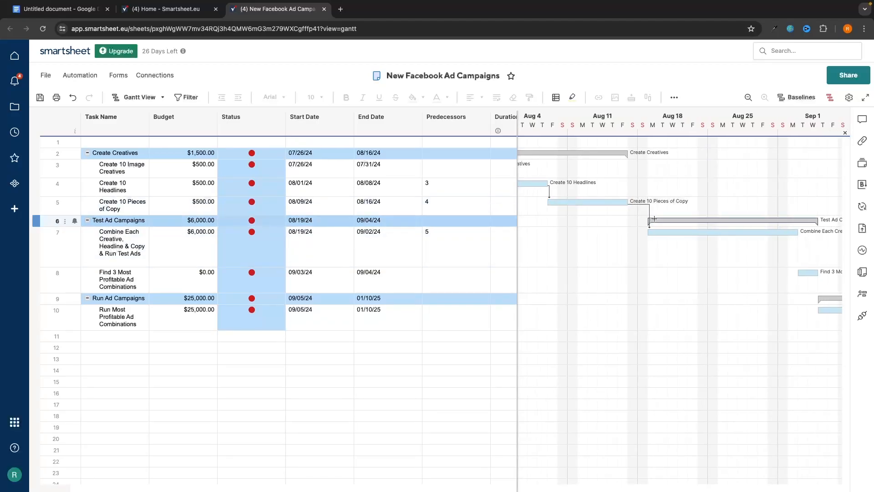
pyautogui.moveTo(628, 155); pyautogui.dragTo(648, 220)
pyautogui.hscroll(3, 665, 205)
pyautogui.hscroll(2, 678, 201)
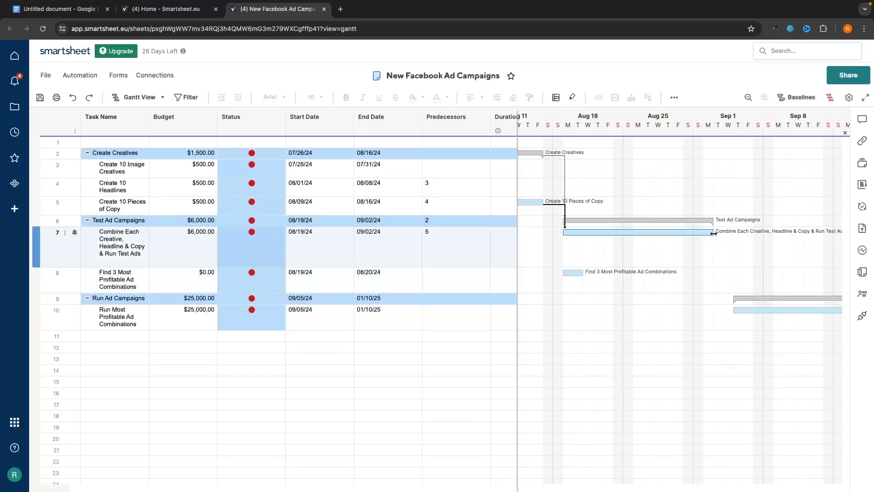
pyautogui.moveTo(711, 232); pyautogui.dragTo(712, 237)
pyautogui.moveTo(674, 260); pyautogui.dragTo(563, 272)
# Link Find 3 Most Profitable Ad Combinations to Run Most Profitable Ad Combinations, and the Test Ad Campaigns bar to Run Ad Campaigns.
pyautogui.hscroll(5, 563, 272)
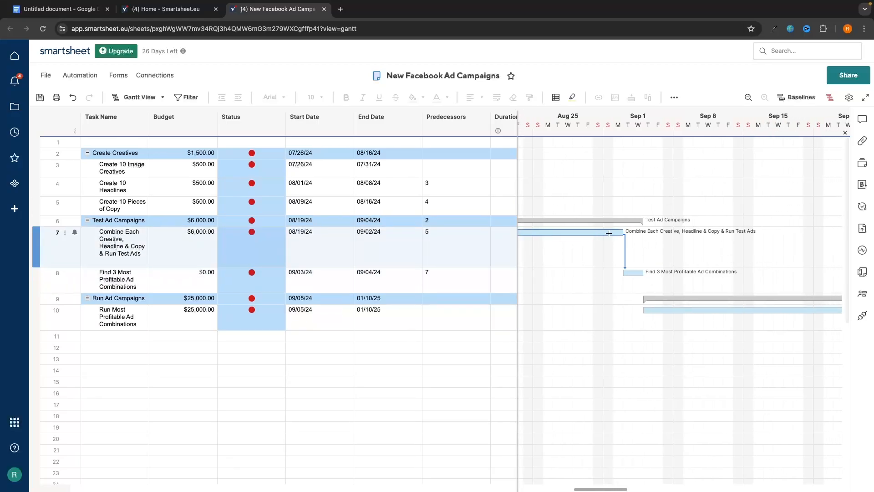
pyautogui.hscroll(5, 633, 273)
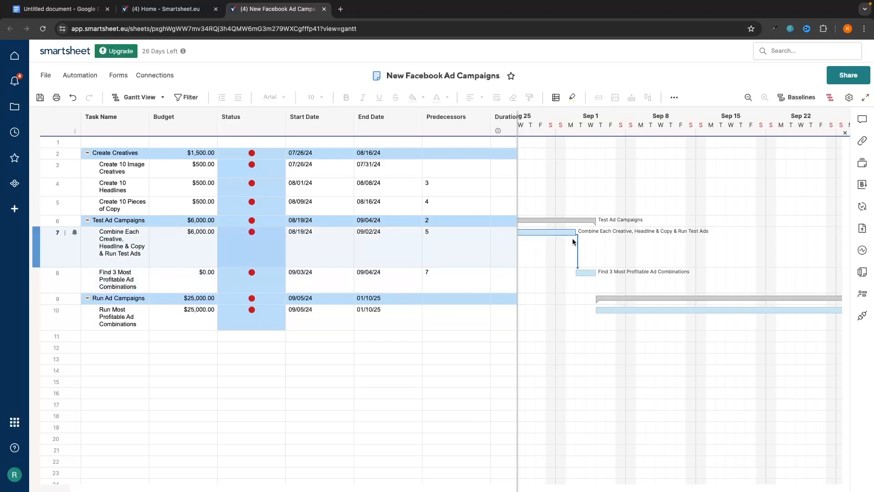
pyautogui.moveTo(595, 274); pyautogui.dragTo(600, 311)
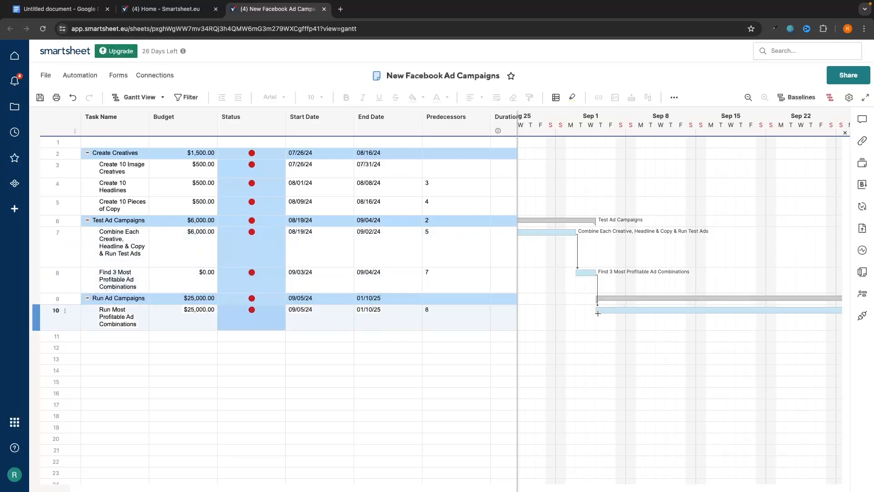
pyautogui.hscroll(2, 616, 321)
pyautogui.click(576, 221)
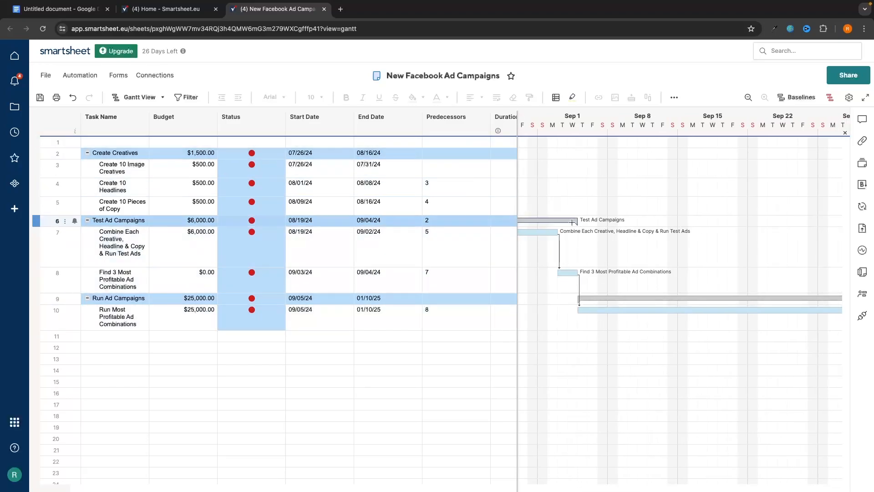
pyautogui.moveTo(576, 220); pyautogui.dragTo(578, 301)
# Examine the dependency links between parent and child task bars along the whole Gantt timeline, starting from Create Creatives.
pyautogui.hscroll(-6, 578, 301)
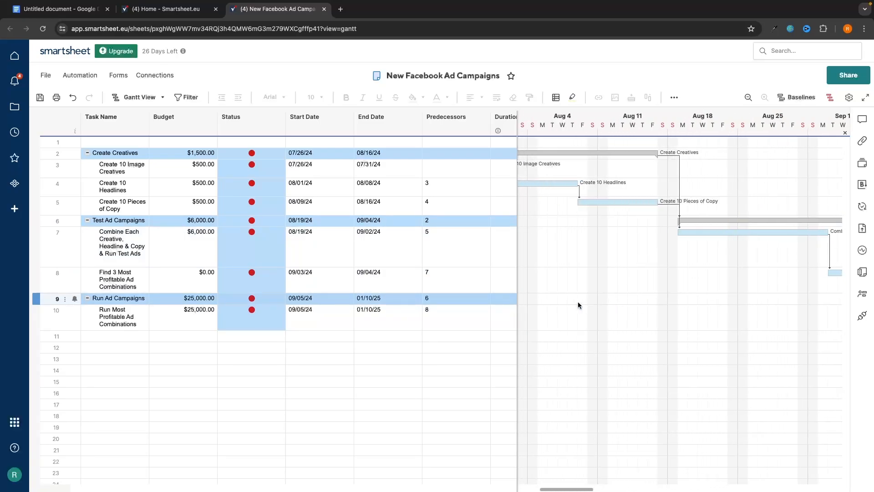
pyautogui.hscroll(-3, 577, 301)
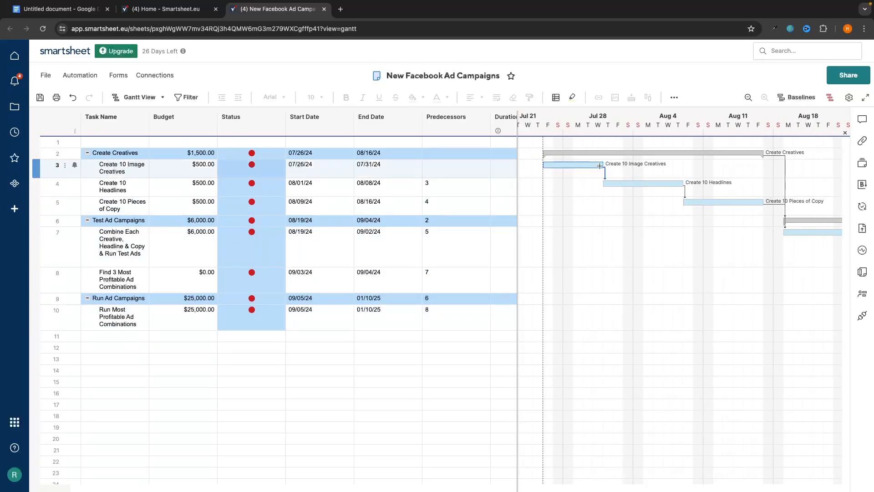
pyautogui.hscroll(1, 599, 166)
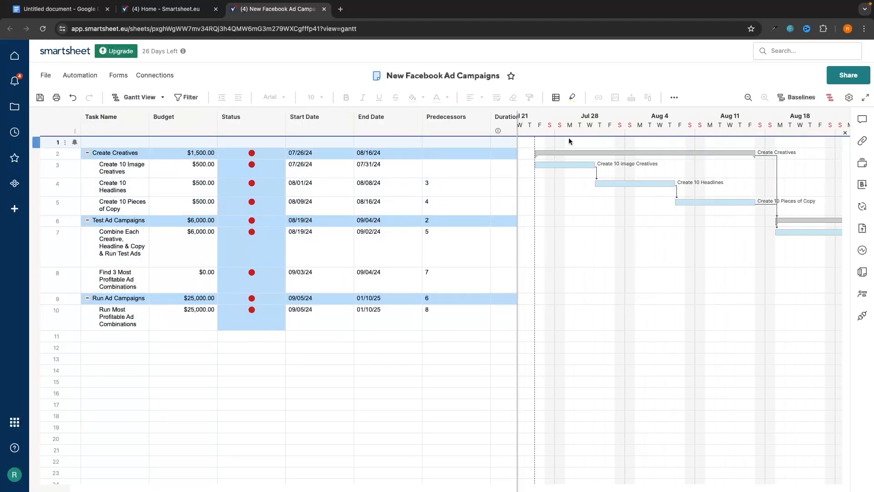
pyautogui.hscroll(-2, 561, 117)
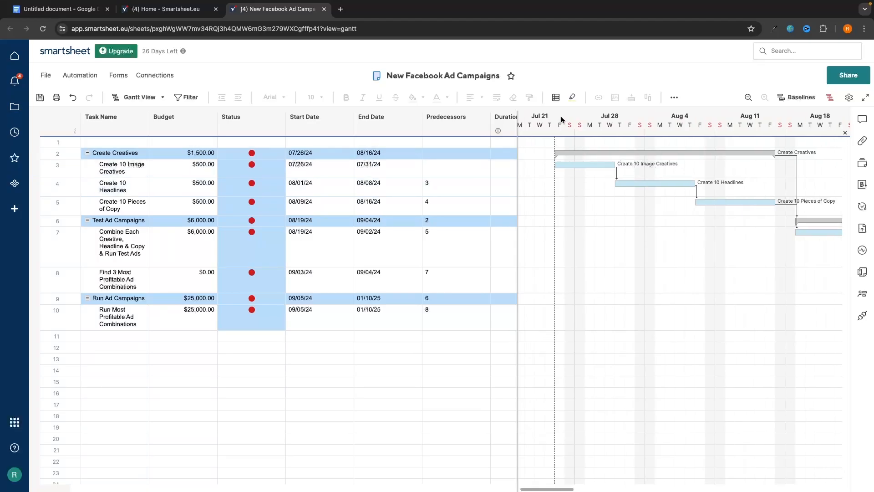
pyautogui.hscroll(-1, 572, 143)
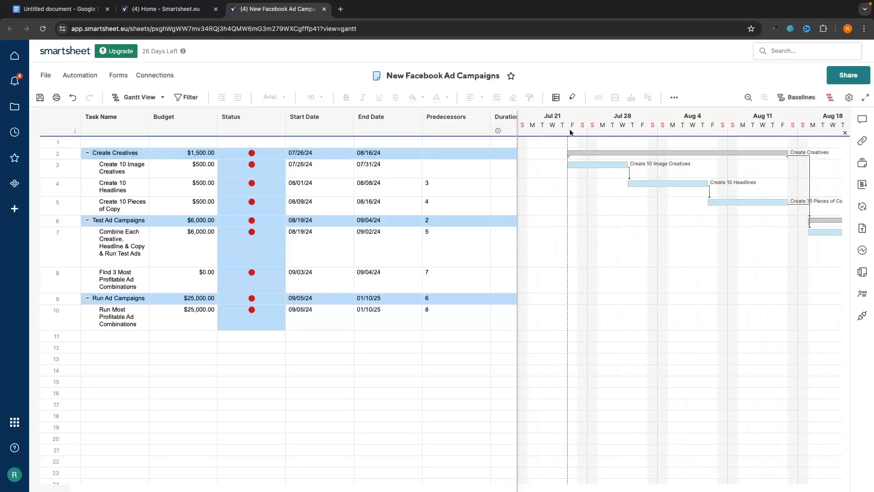
pyautogui.click(567, 165)
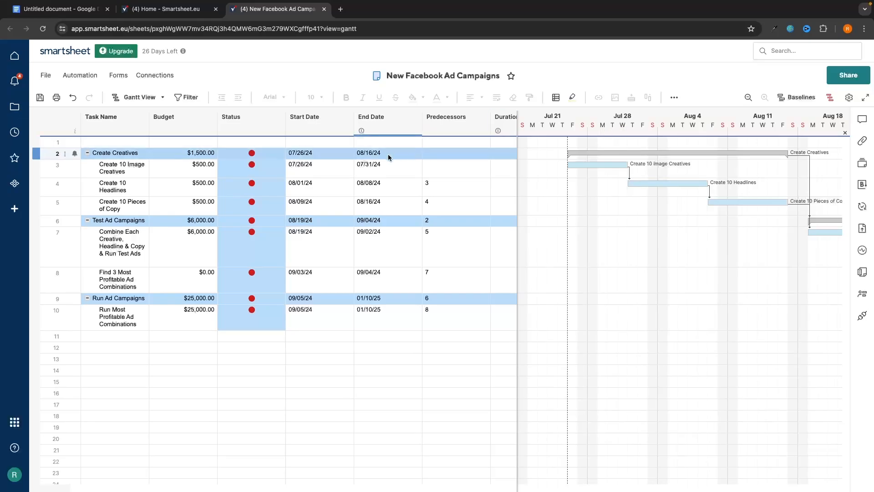
pyautogui.hscroll(3, 563, 192)
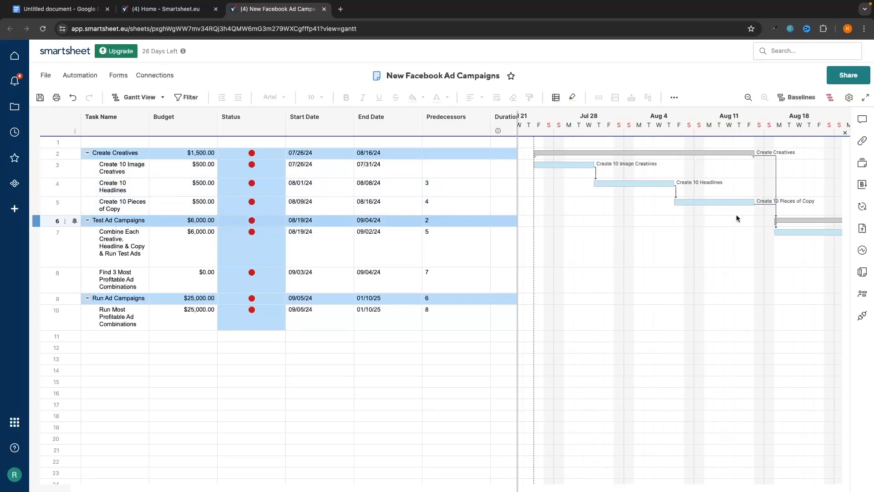
pyautogui.hscroll(2, 753, 173)
pyautogui.scroll(-1, 753, 173)
pyautogui.scroll(1, 752, 173)
pyautogui.hscroll(1, 753, 173)
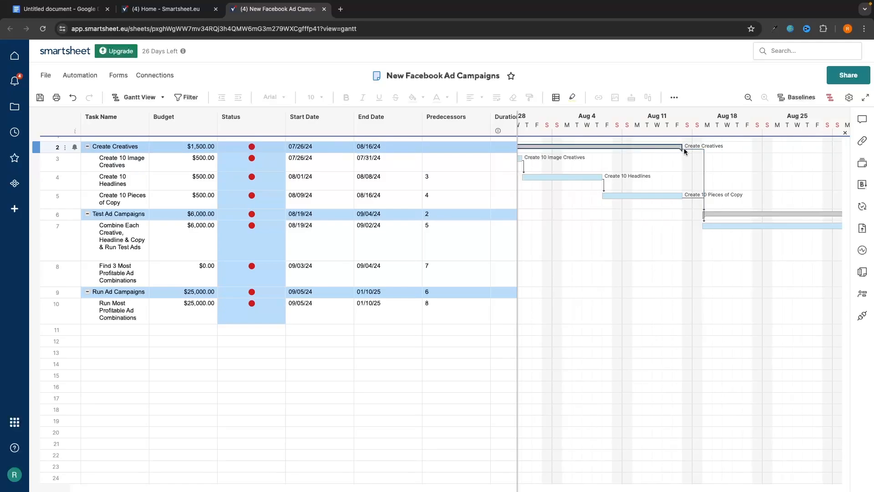
pyautogui.hscroll(4, 708, 152)
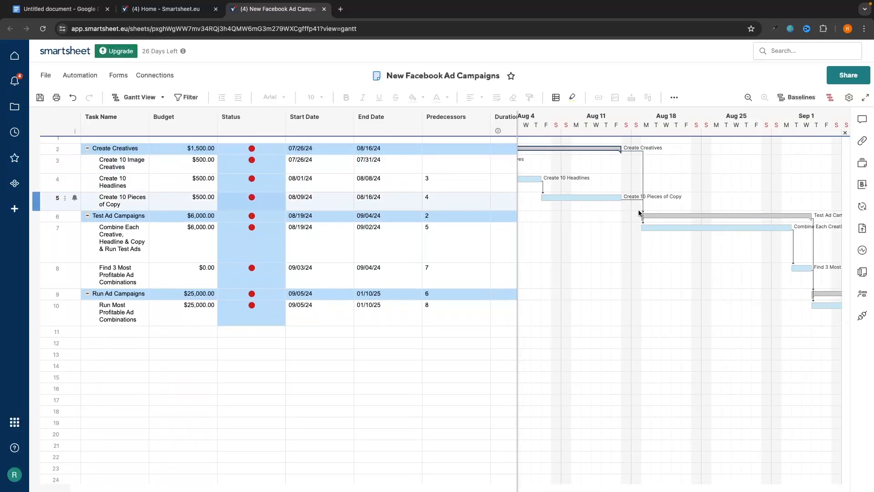